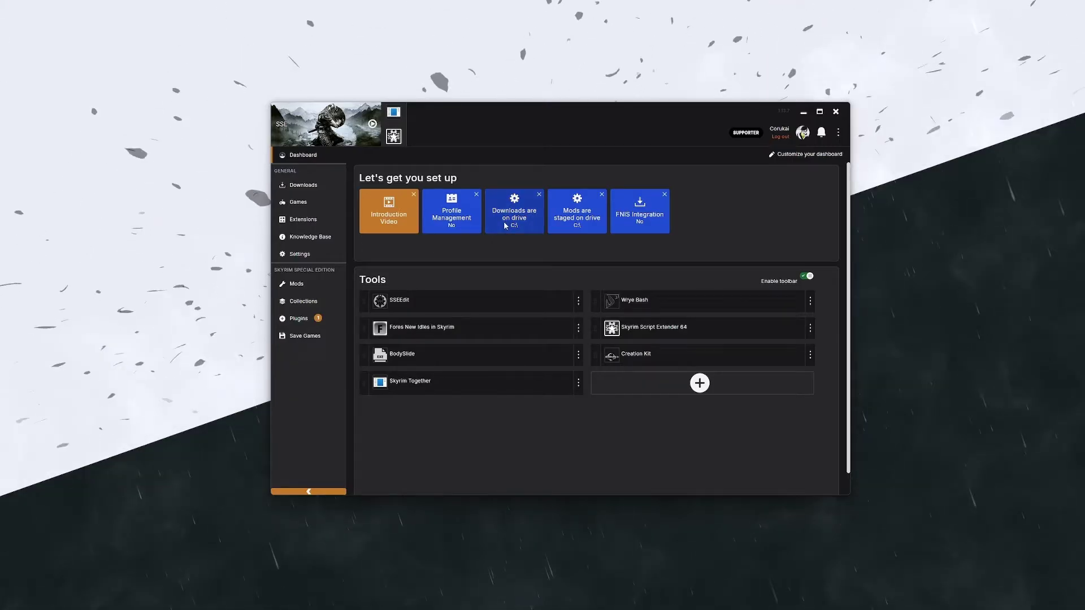
Step: Switch Vortex to the Mods page and open the Open… folder dropdown
click(313, 286)
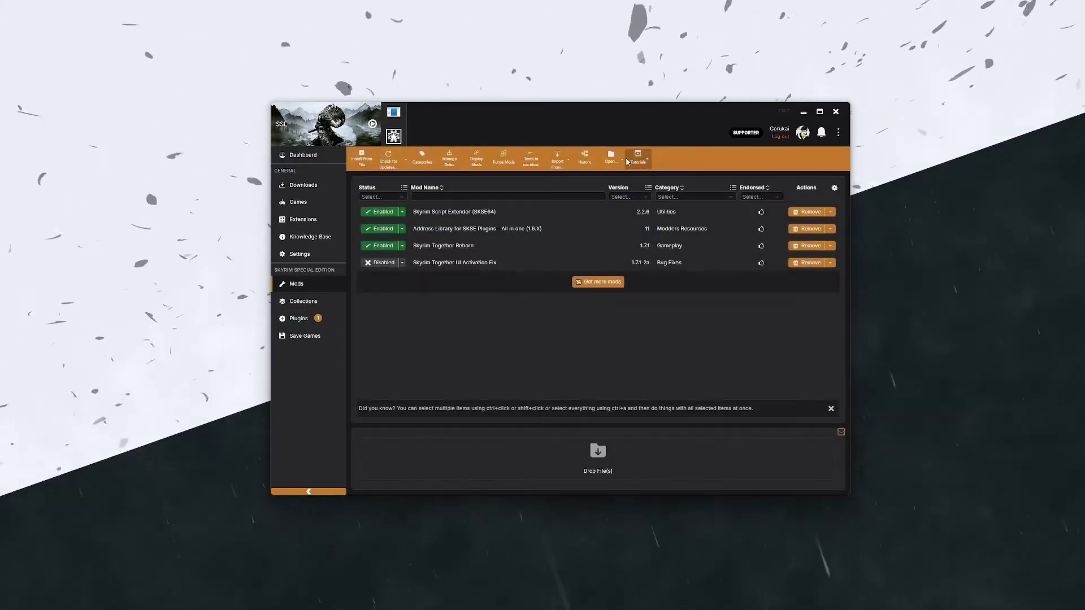
click(624, 162)
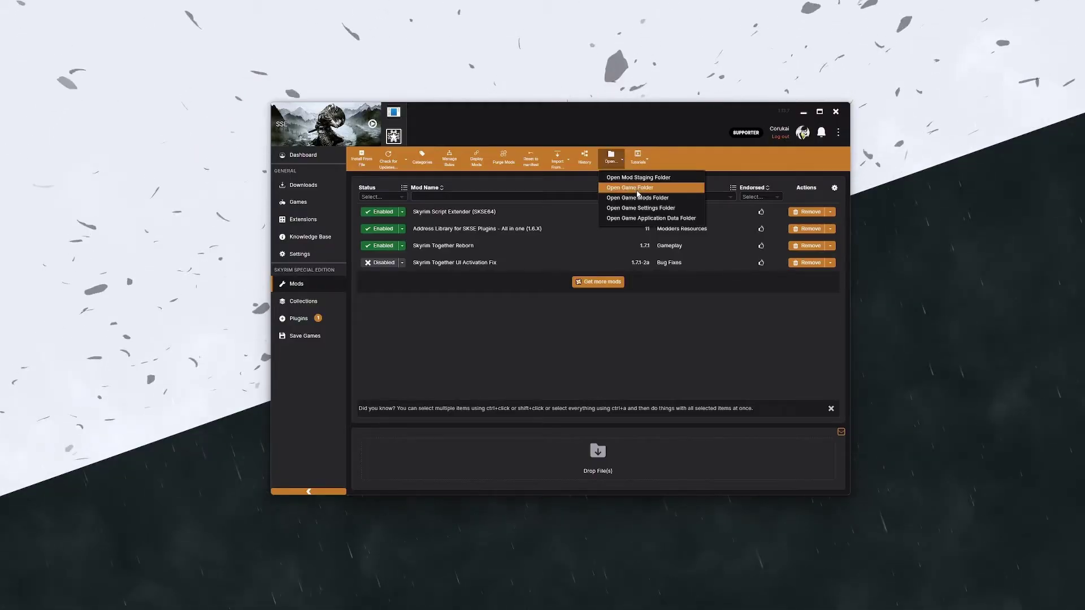
Step: Open the game folder, go to Data\SkyrimTogetherReborn and launch SkyrimTogetherServer.exe
click(636, 191)
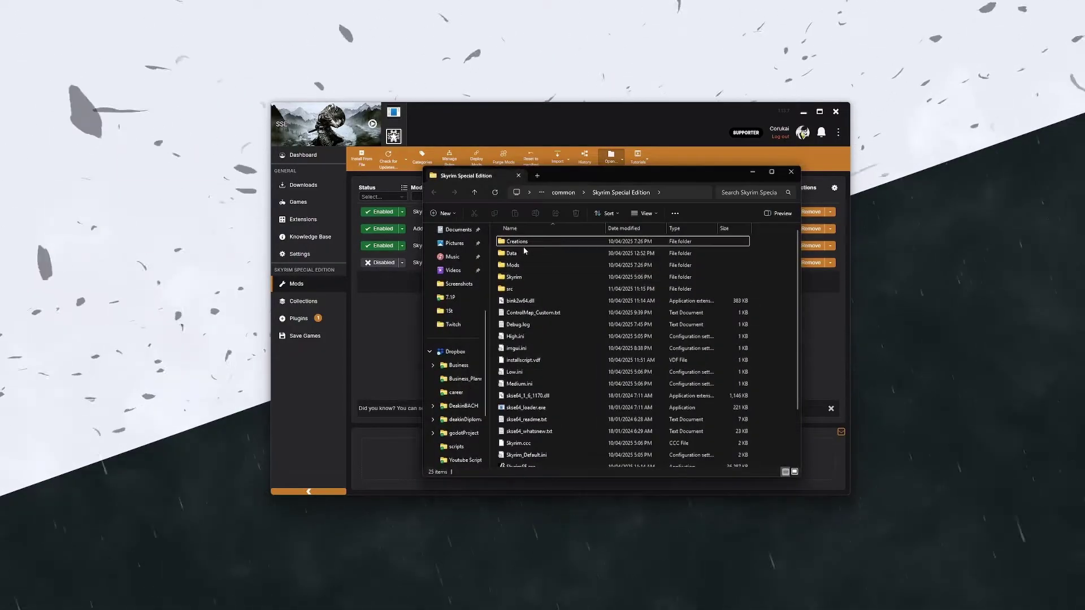
double_click(524, 252)
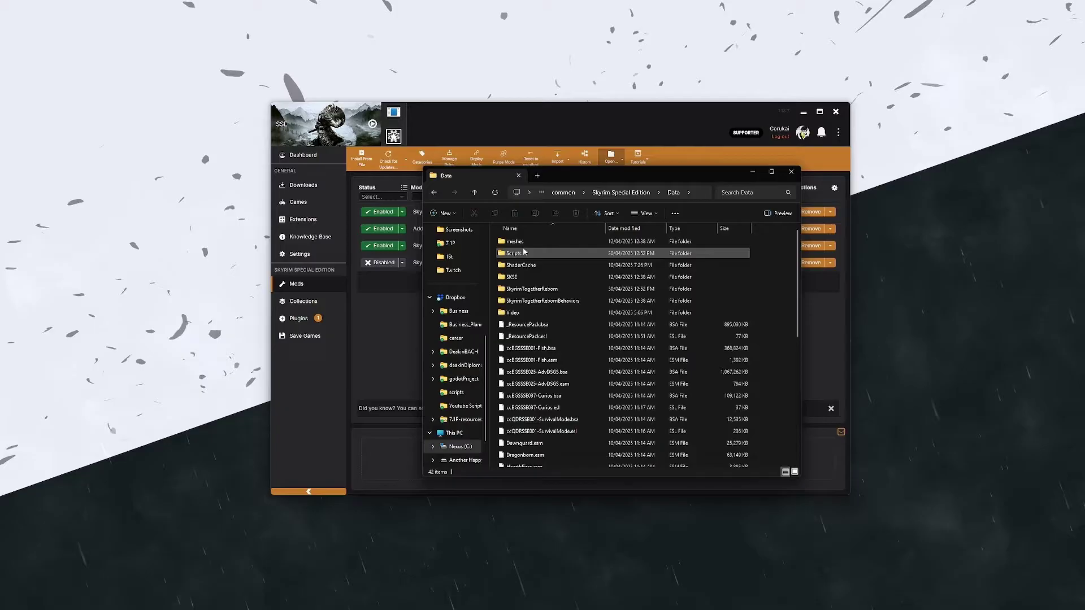
double_click(533, 289)
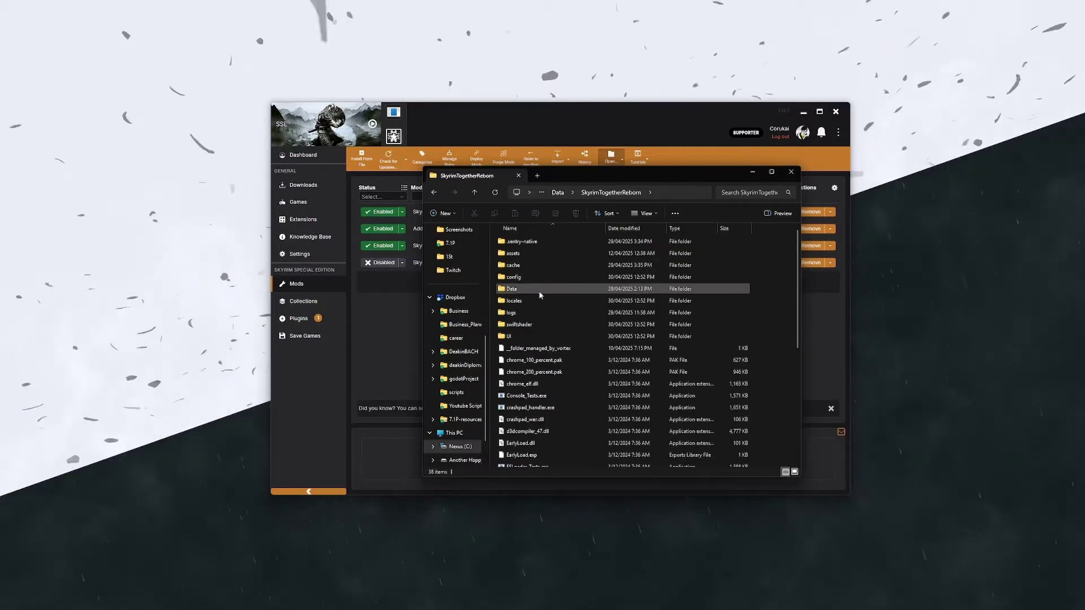
scroll(553, 315, down, 5)
scroll(553, 315, down, 1)
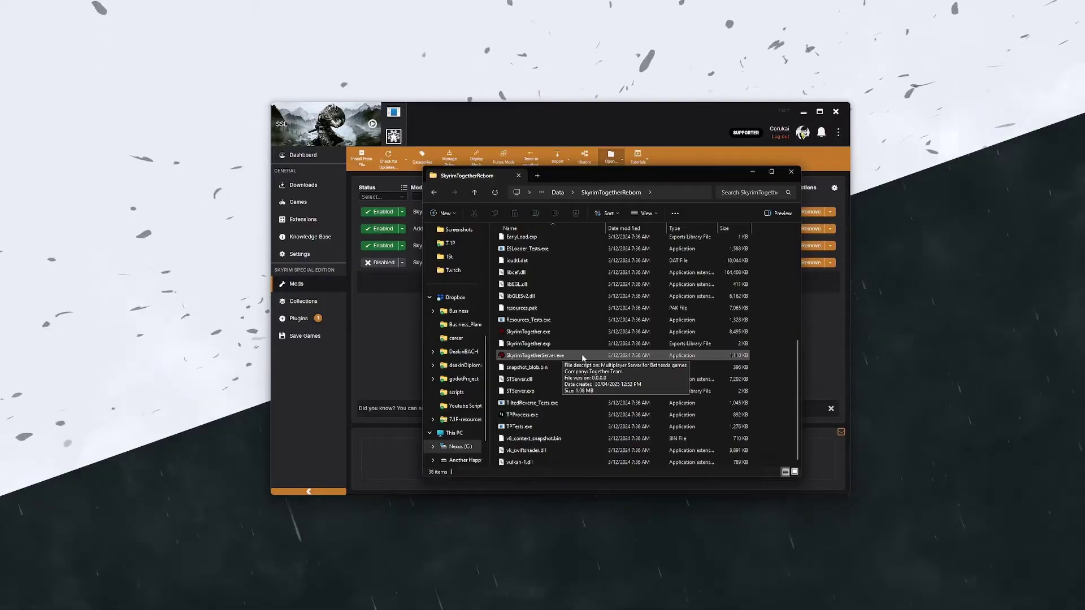
double_click(583, 355)
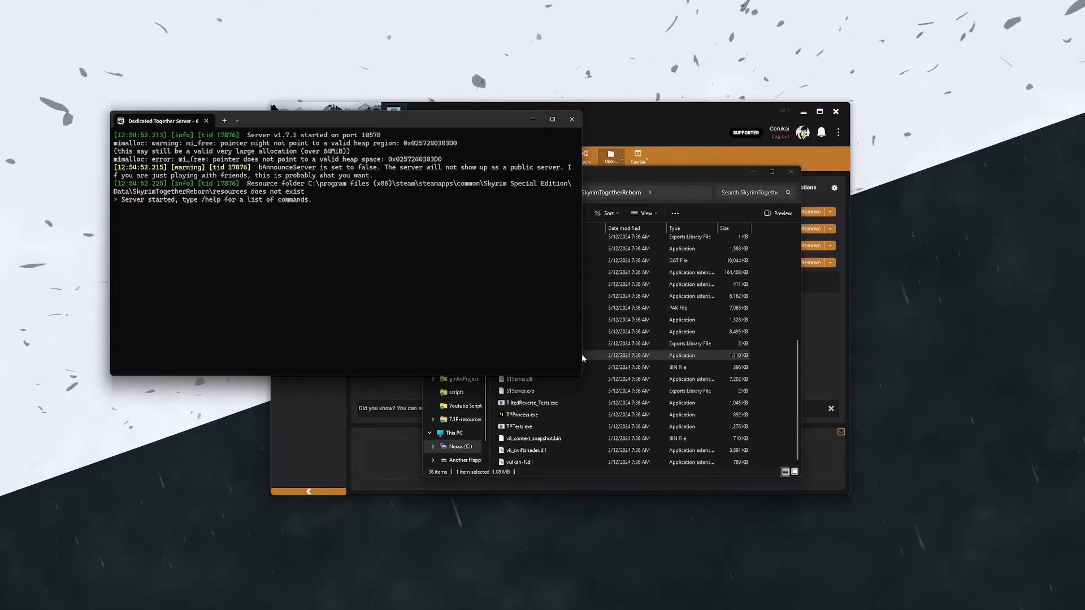
Step: Open Windows Defender Firewall from a Start search for 'firewall'
key(super)
text(fire)
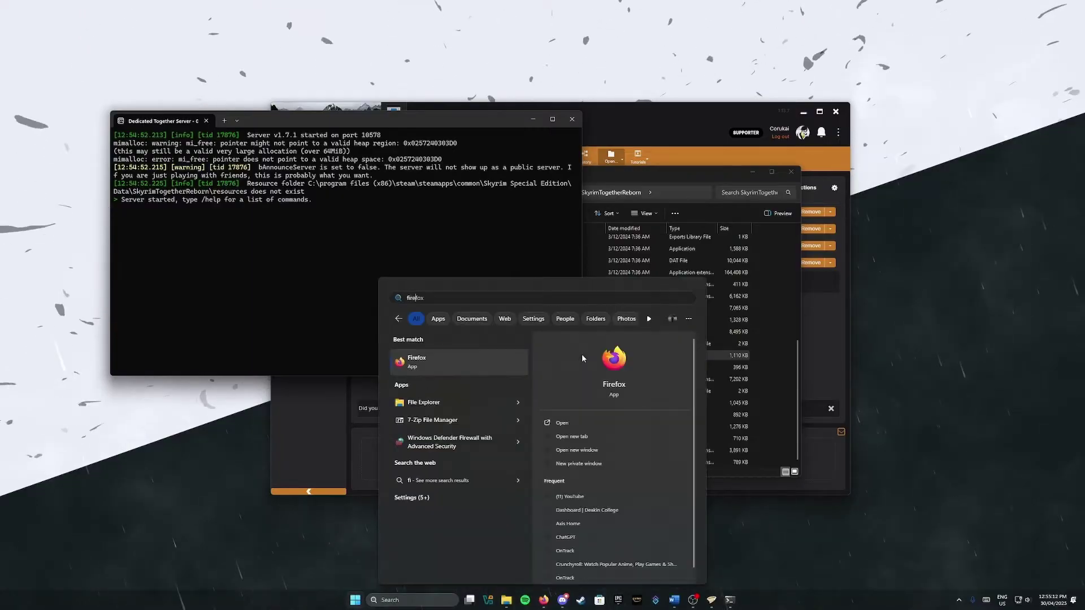
text(wall)
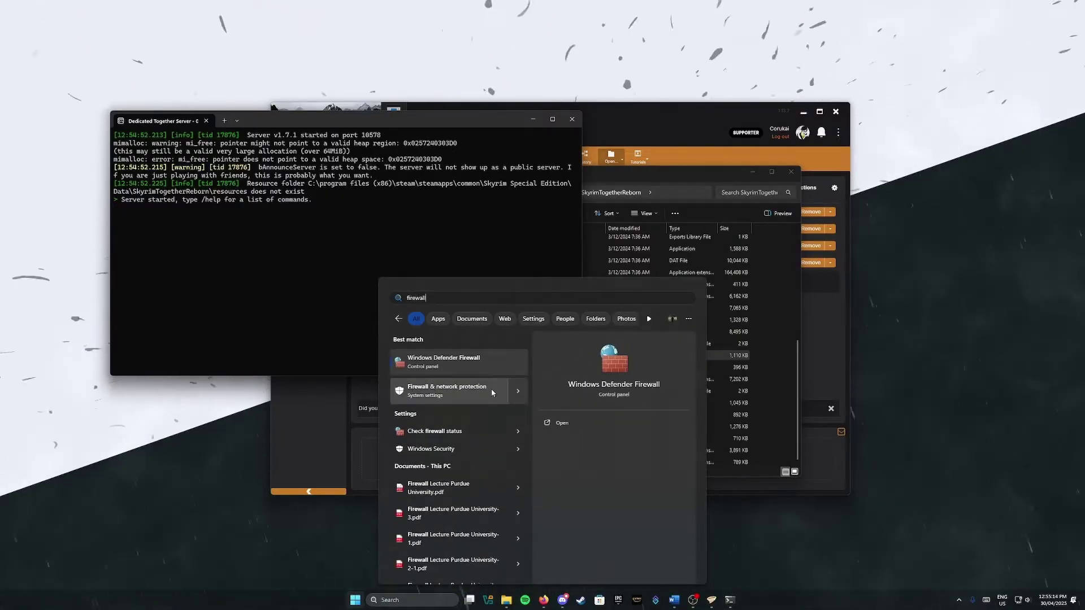
click(519, 359)
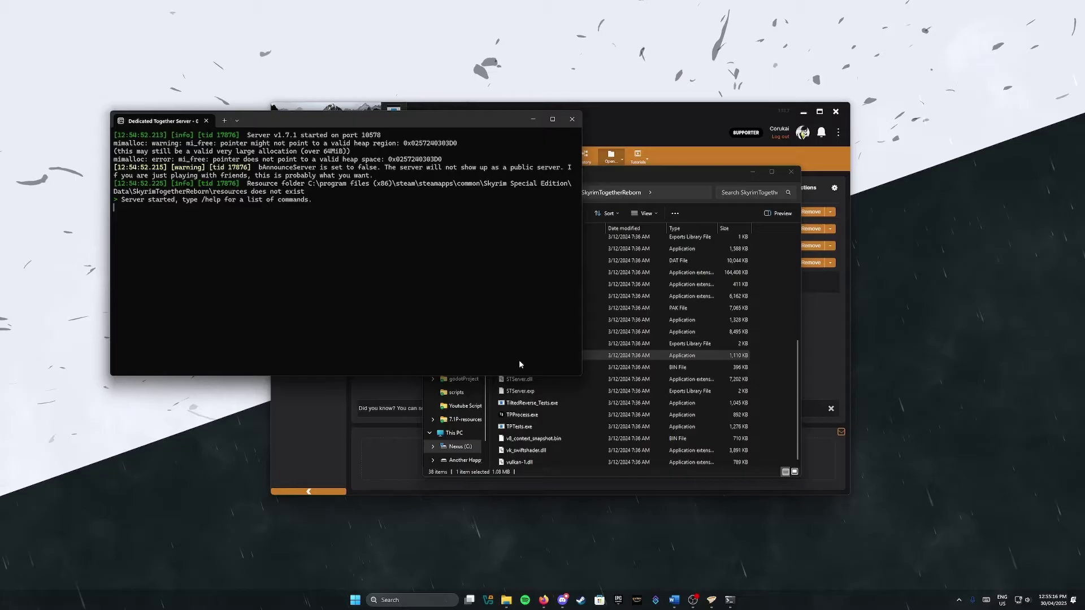
drag(738, 189, 458, 194)
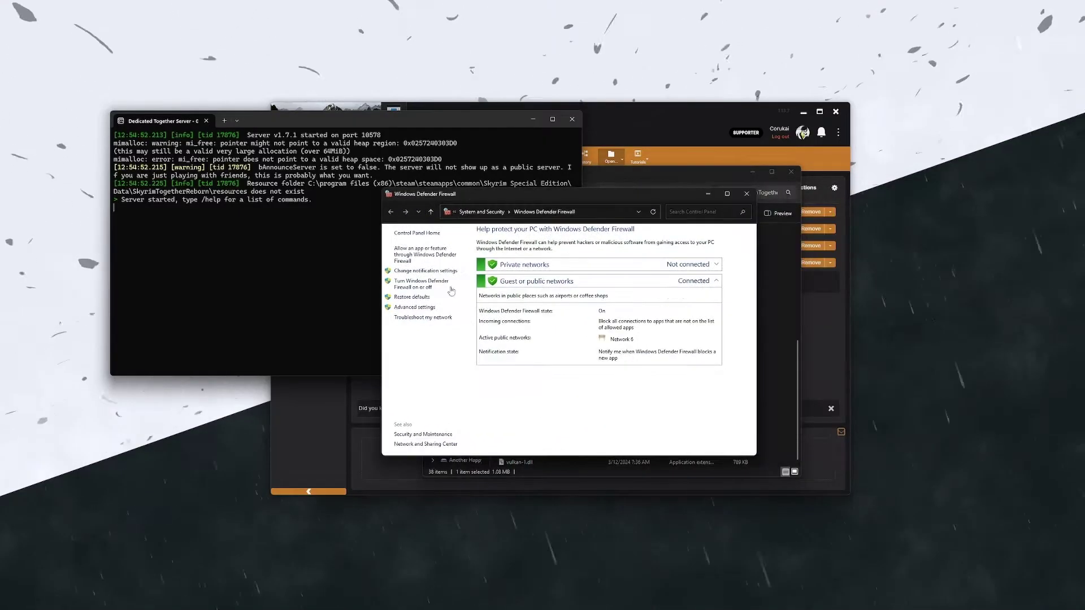
Step: In Advanced settings, select the Multiplayer Server for Bethesda games inbound rule
click(433, 308)
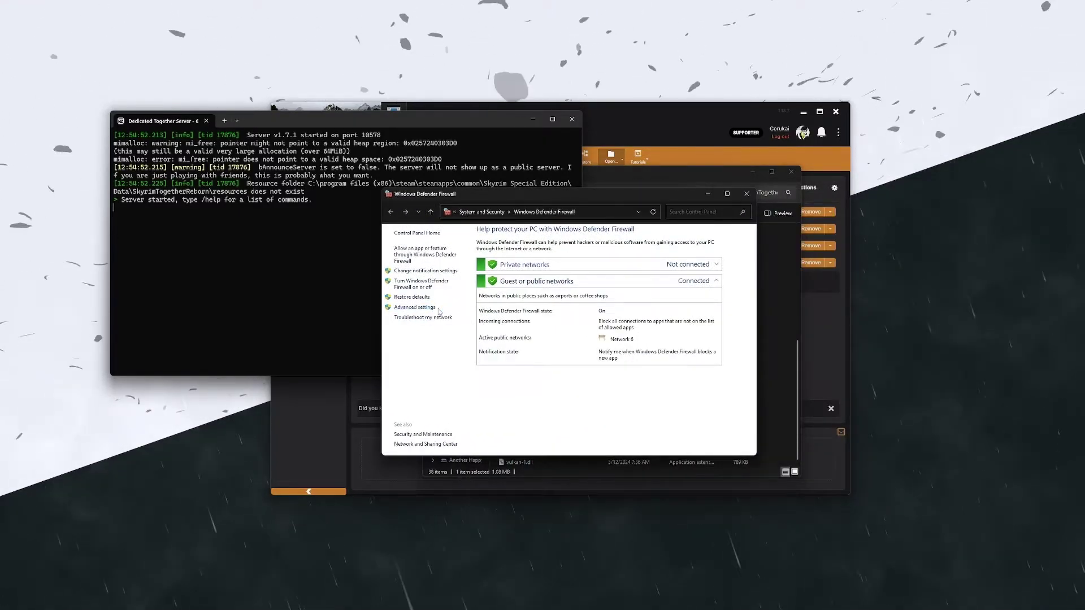
drag(262, 35, 537, 175)
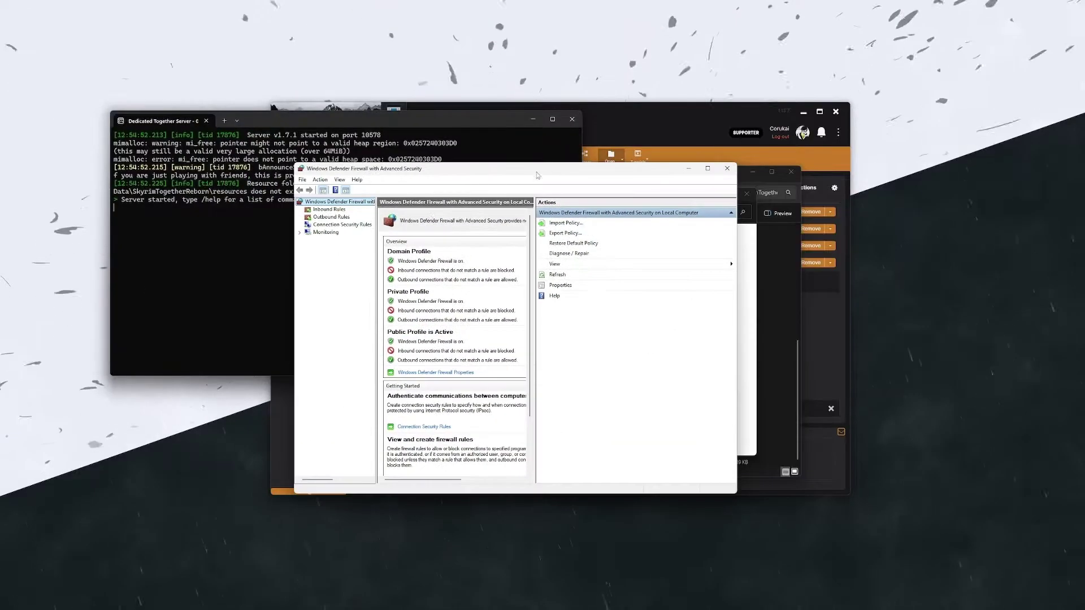
click(342, 210)
click(456, 287)
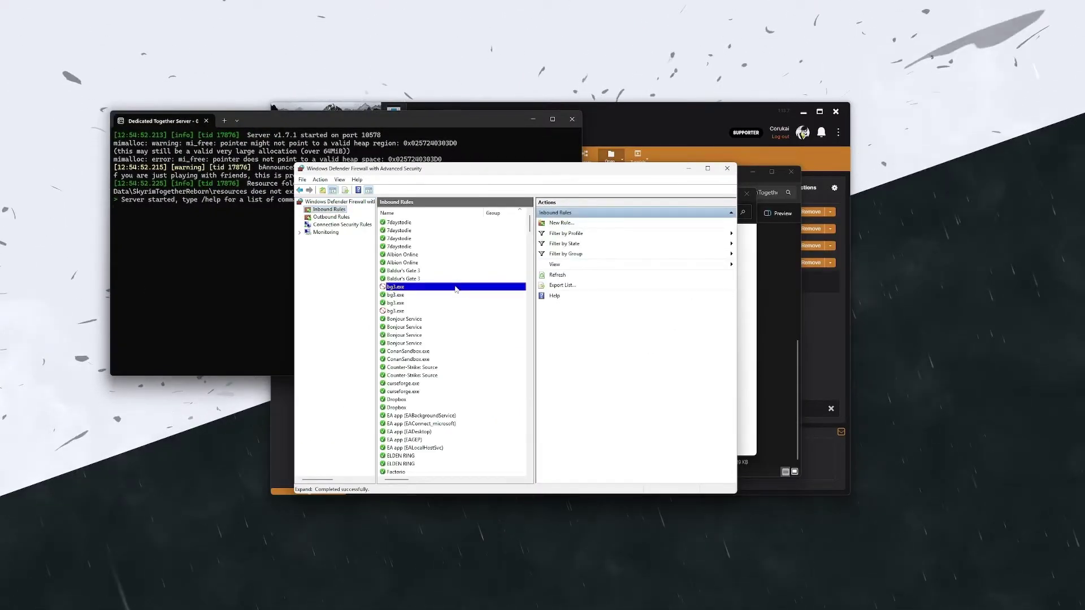
key(m)
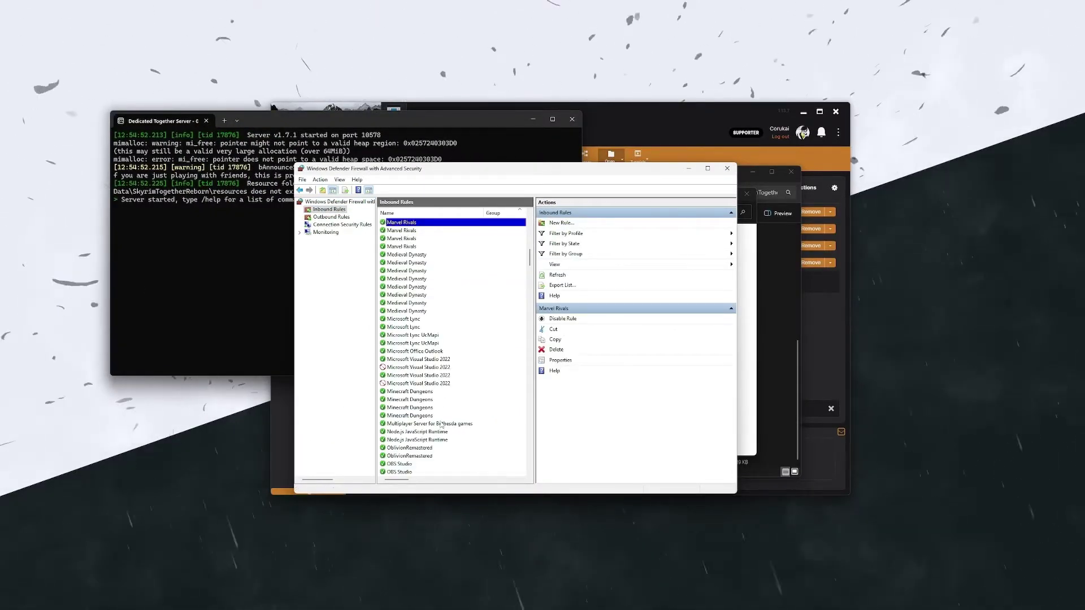
click(446, 423)
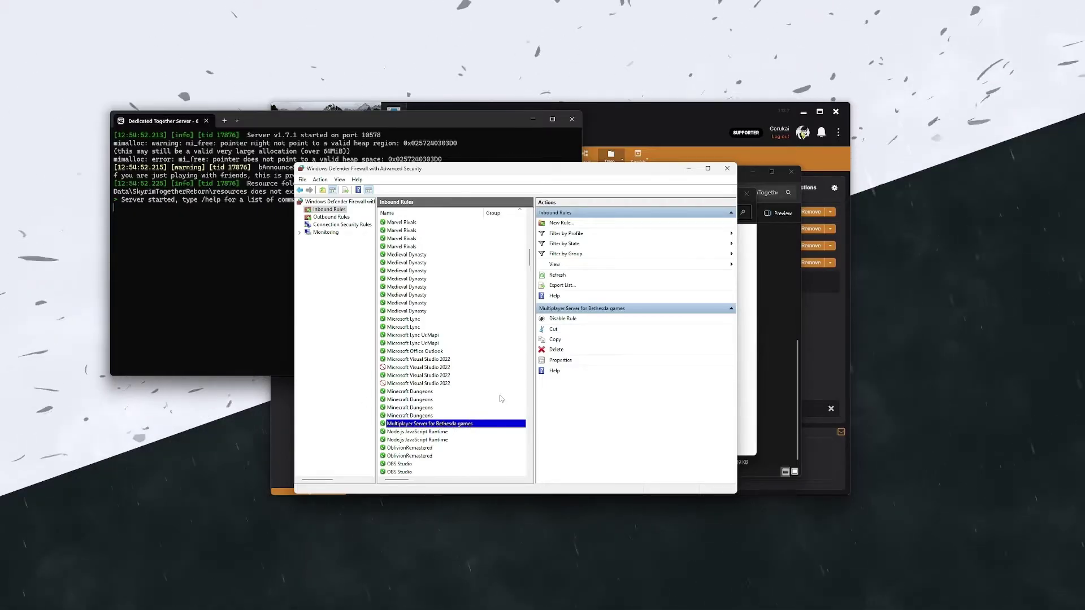
click(556, 225)
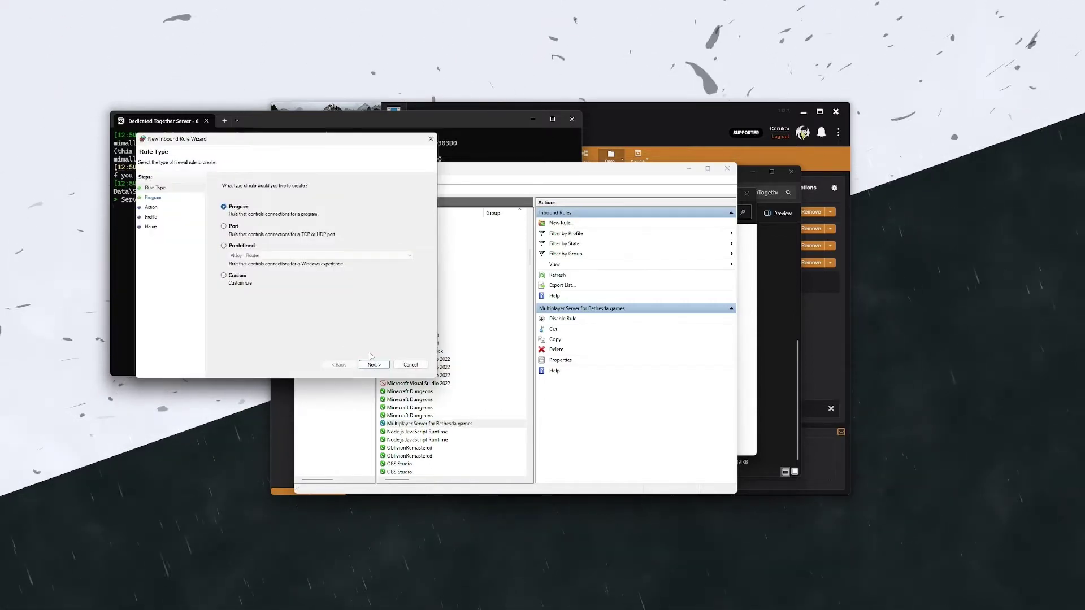
click(374, 366)
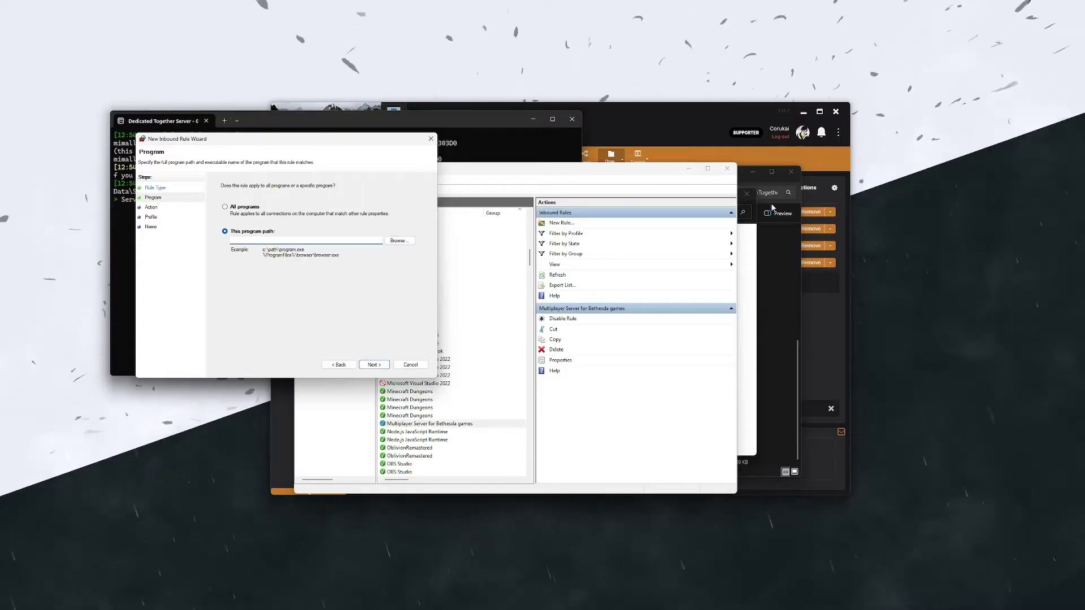
click(781, 237)
click(671, 193)
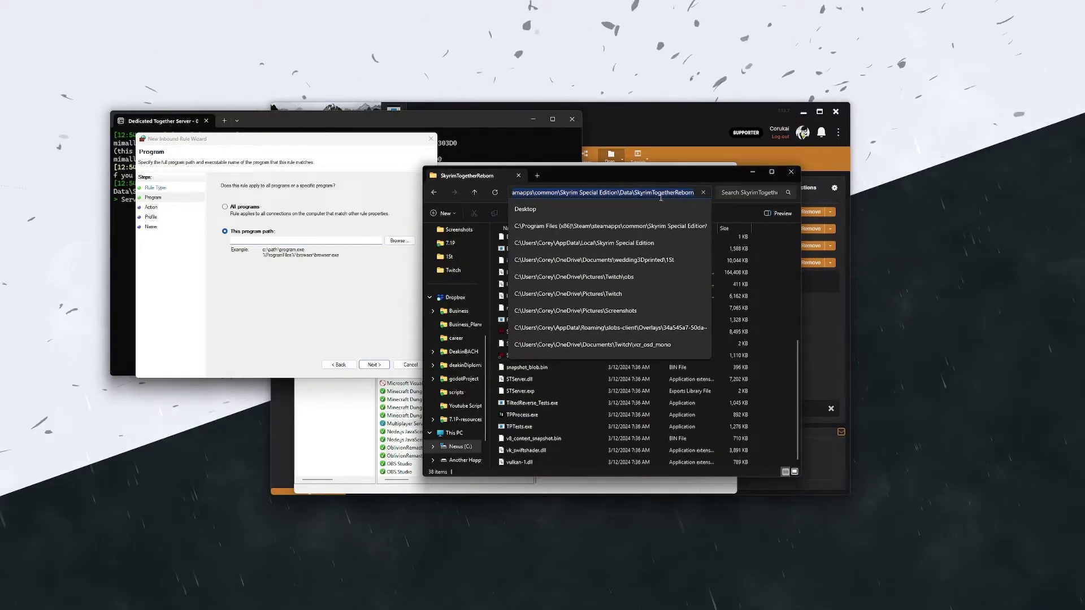
click(415, 237)
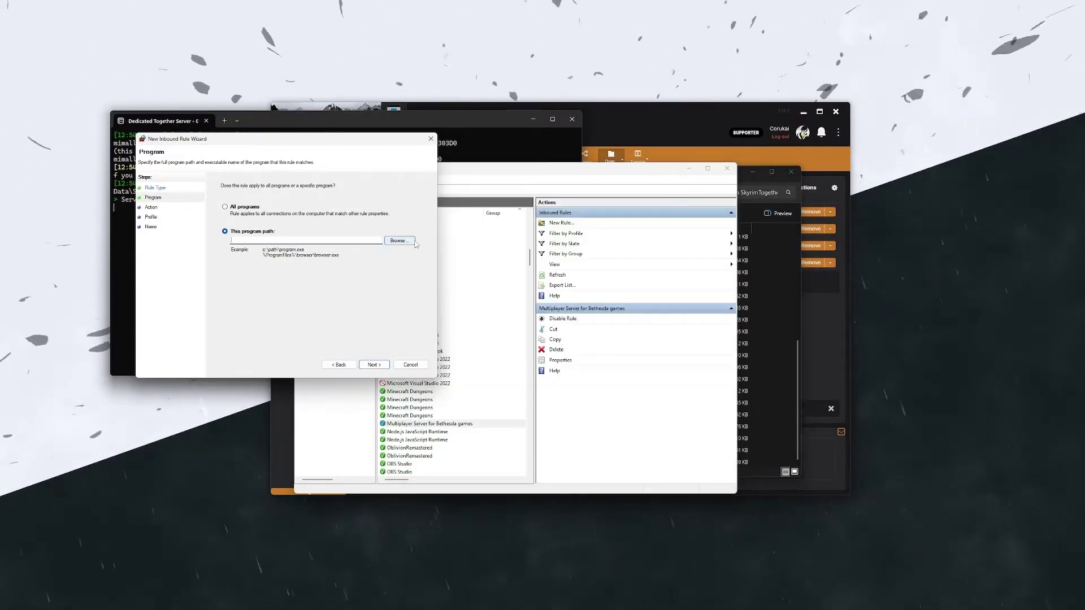
click(413, 242)
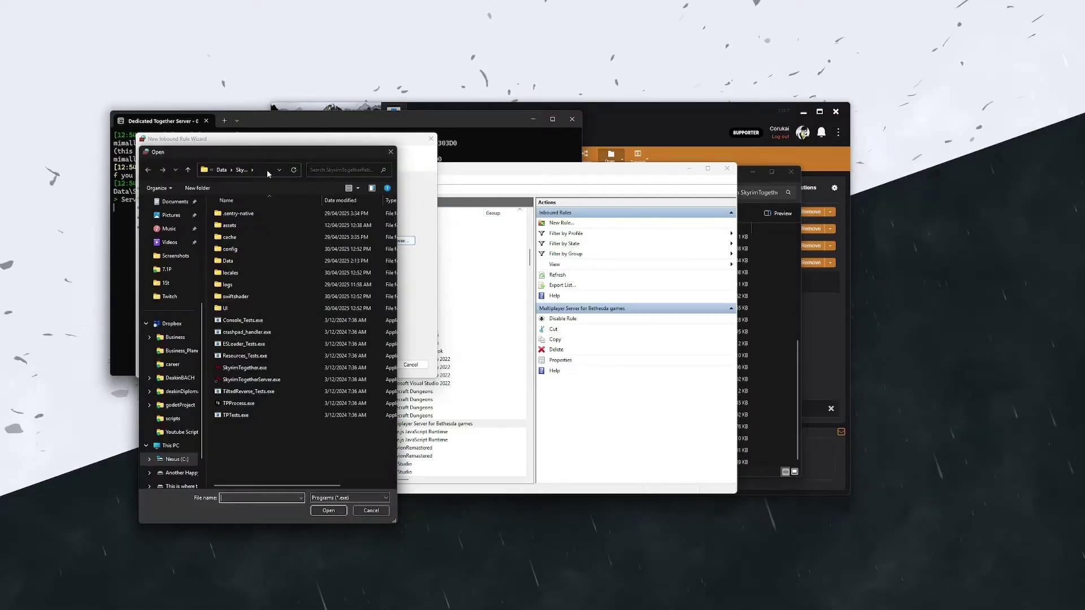
click(283, 423)
click(251, 379)
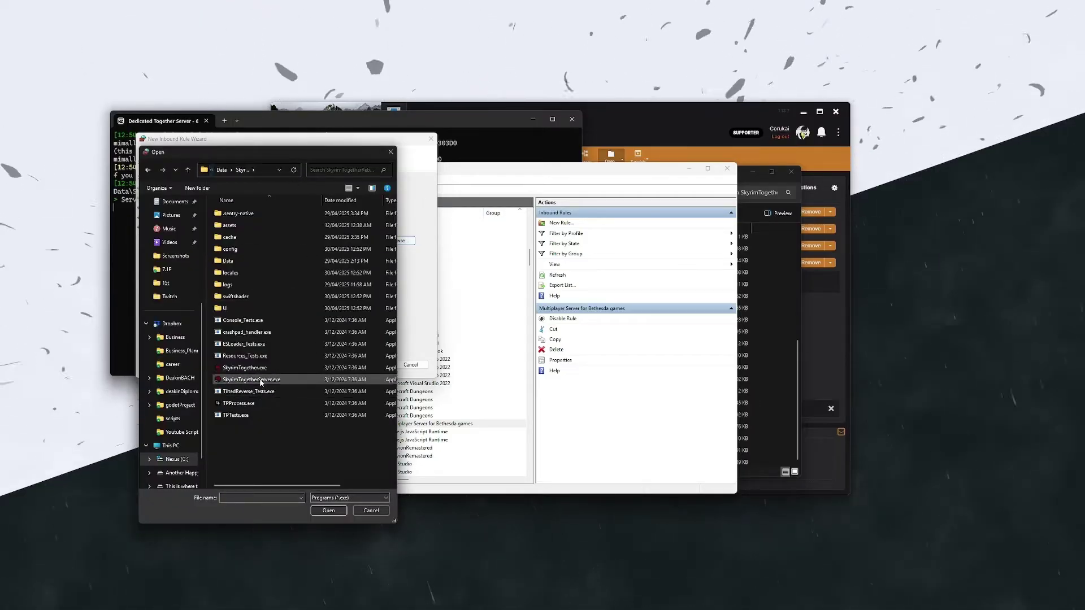
click(330, 511)
click(382, 365)
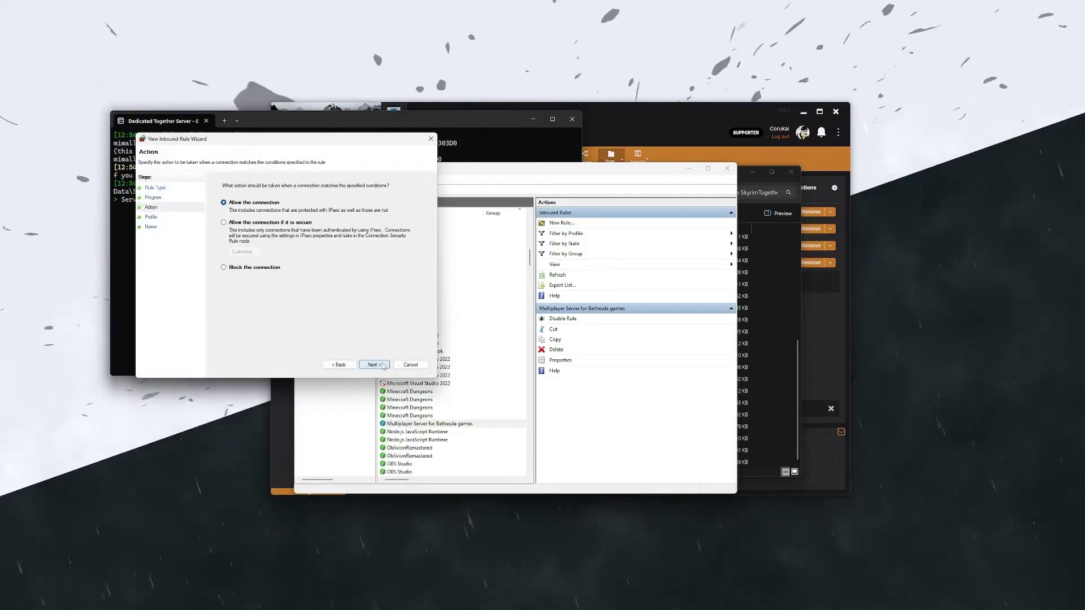
click(375, 366)
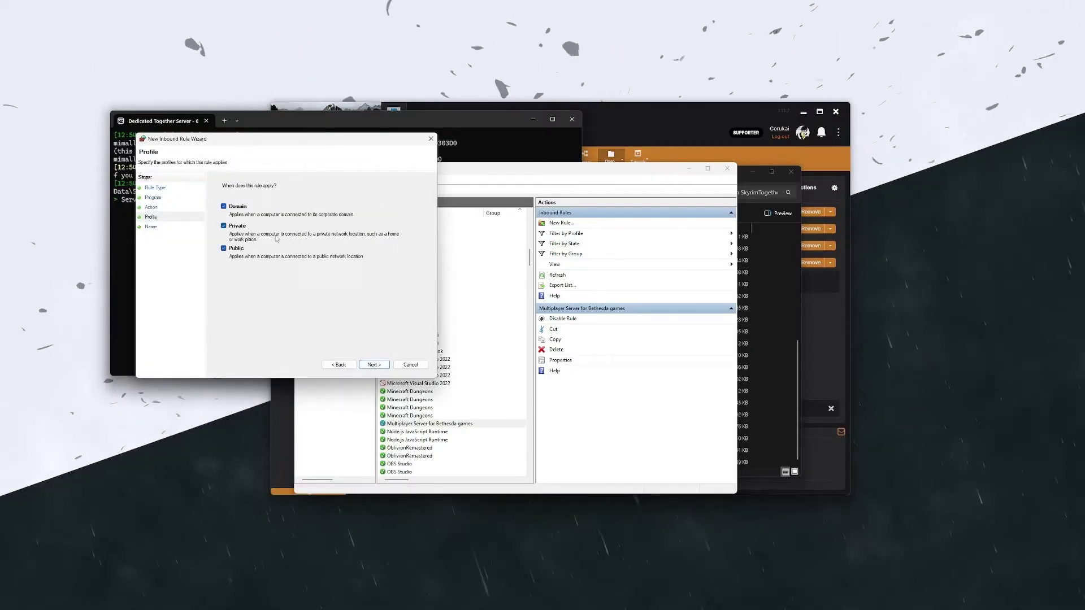
click(370, 365)
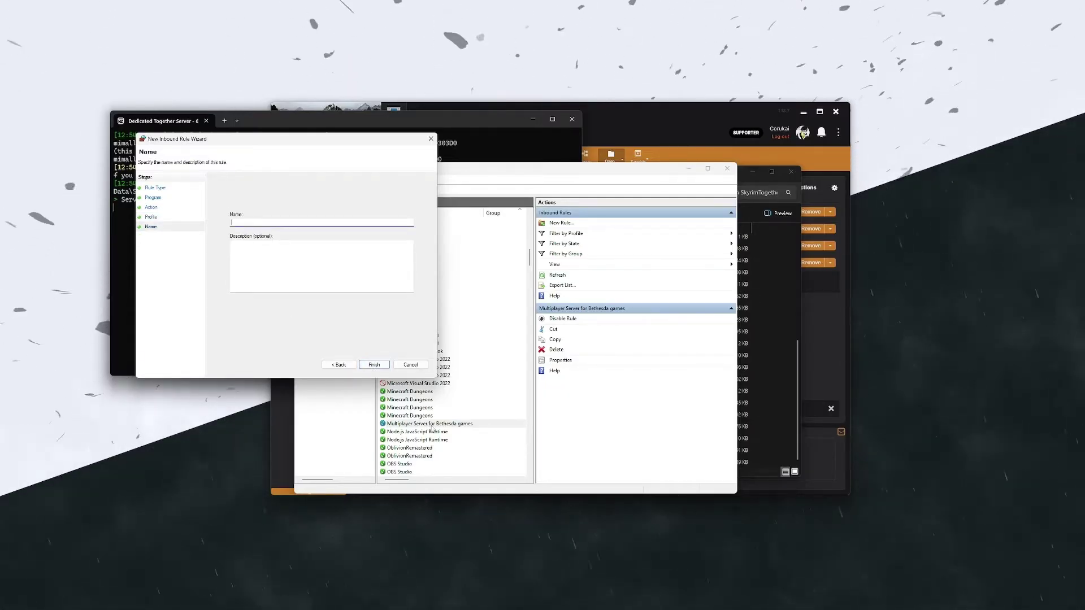
click(411, 365)
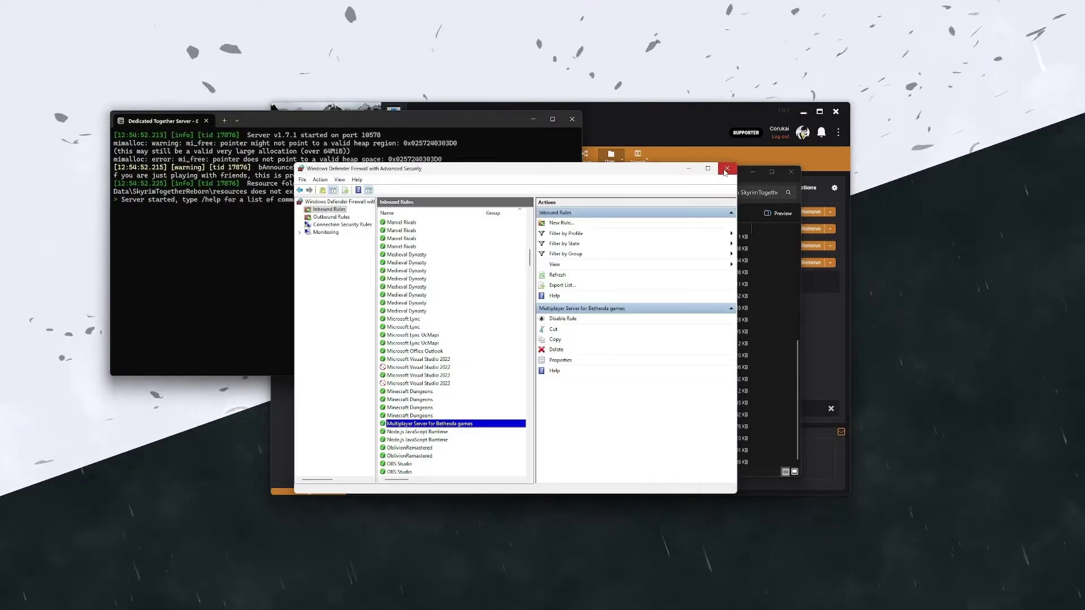
Step: Close the firewall and Explorer windows and switch back to Vortex
click(723, 169)
key(alt+F4)
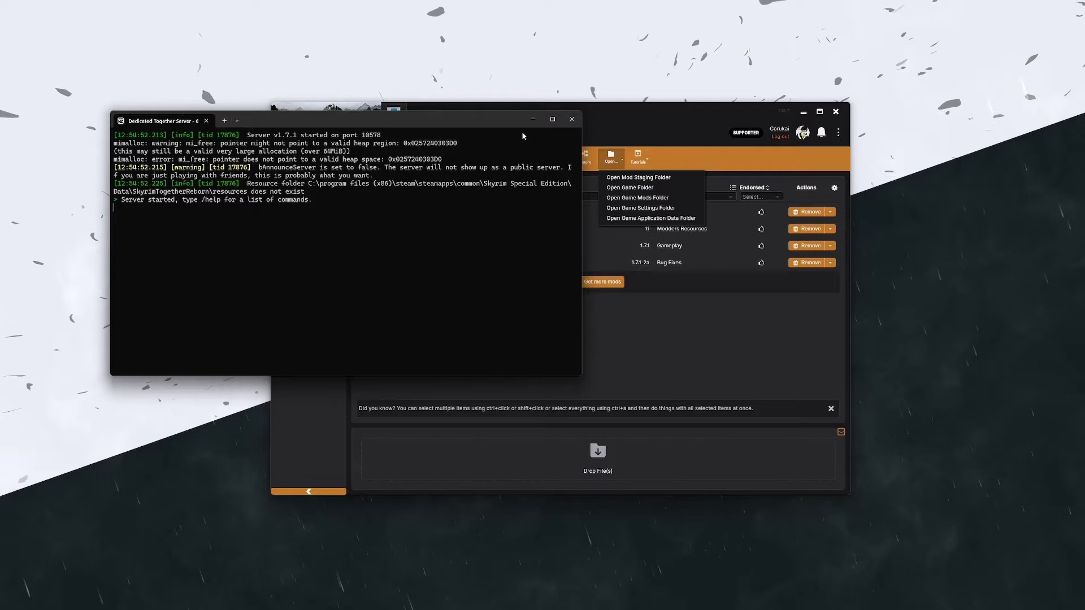
drag(253, 122, 218, 129)
key(alt+Tab)
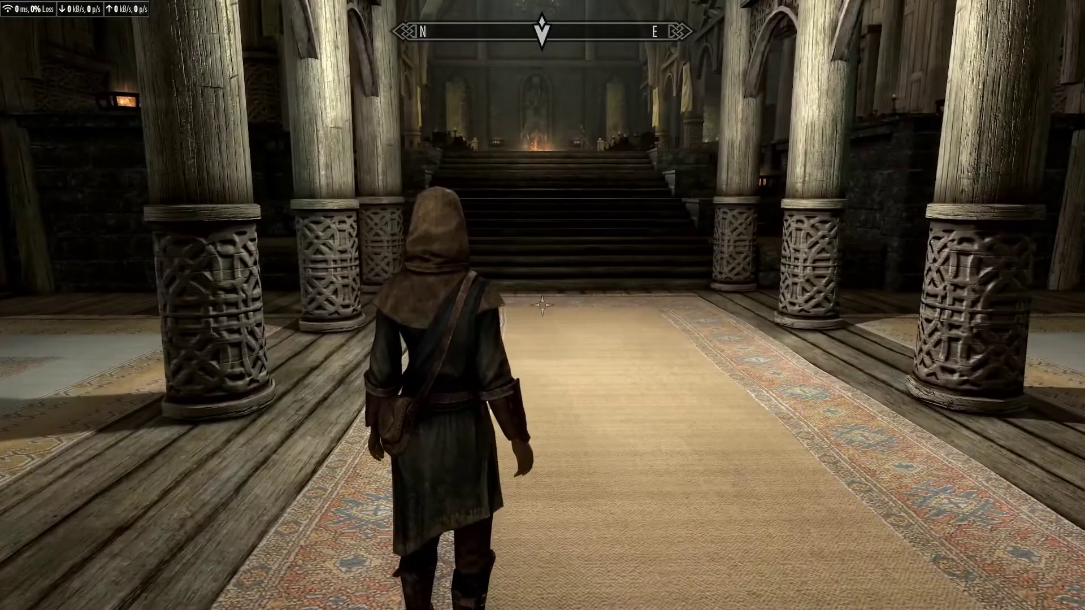
Step: Connect to the local server through the F2 overlay, then open the Journal's SYSTEM tab
key(F2)
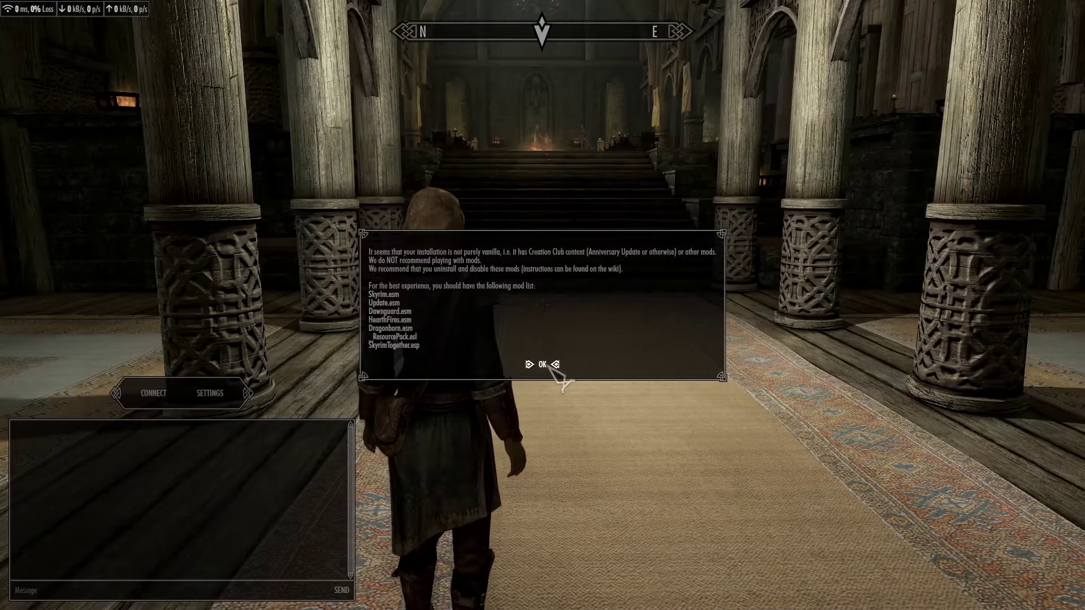
click(545, 365)
click(153, 396)
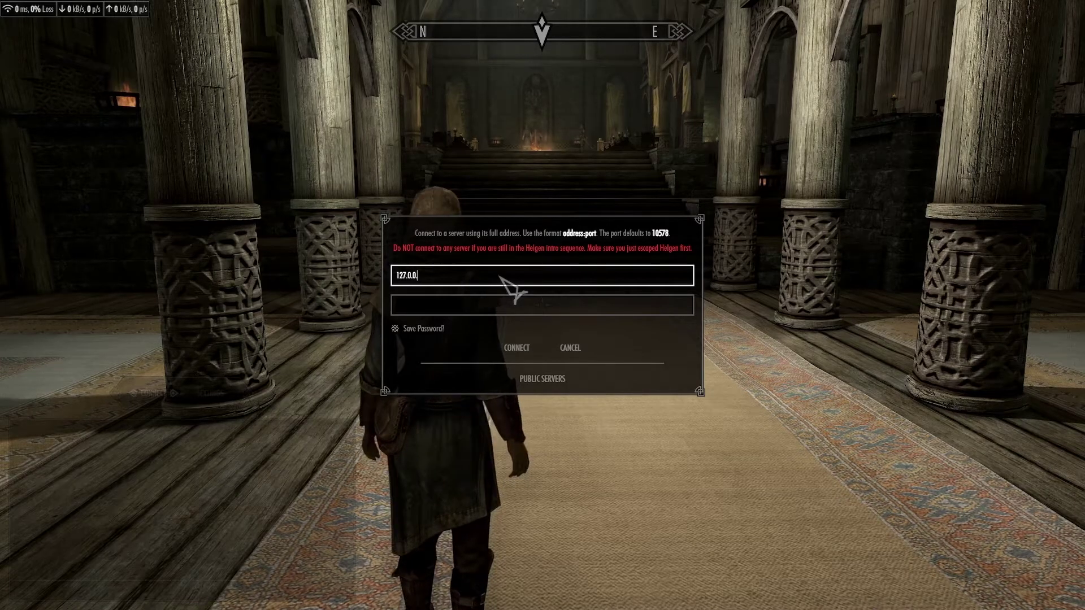
click(485, 308)
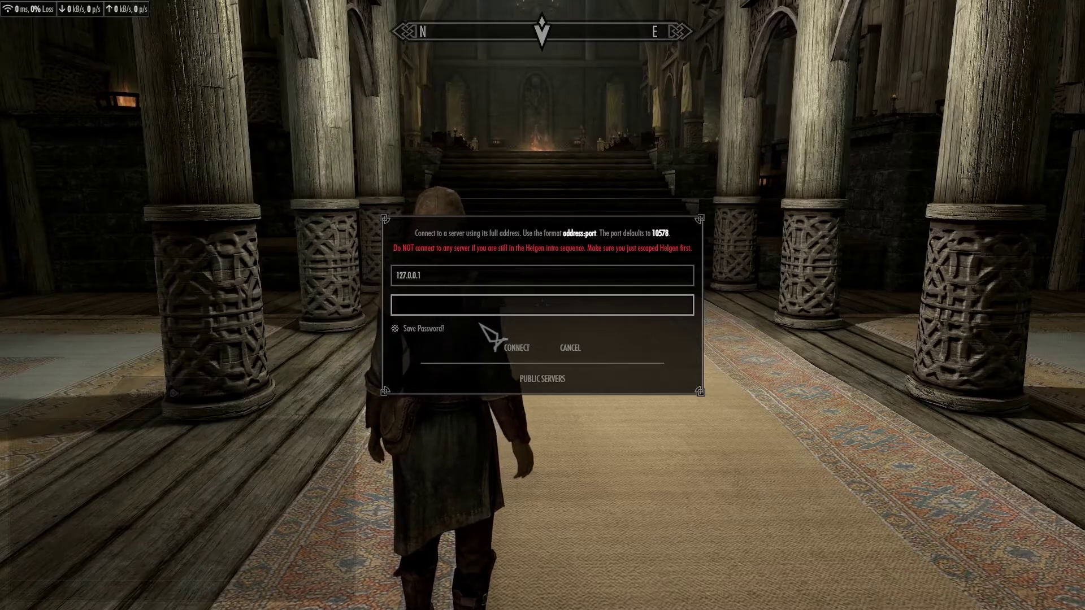
click(516, 348)
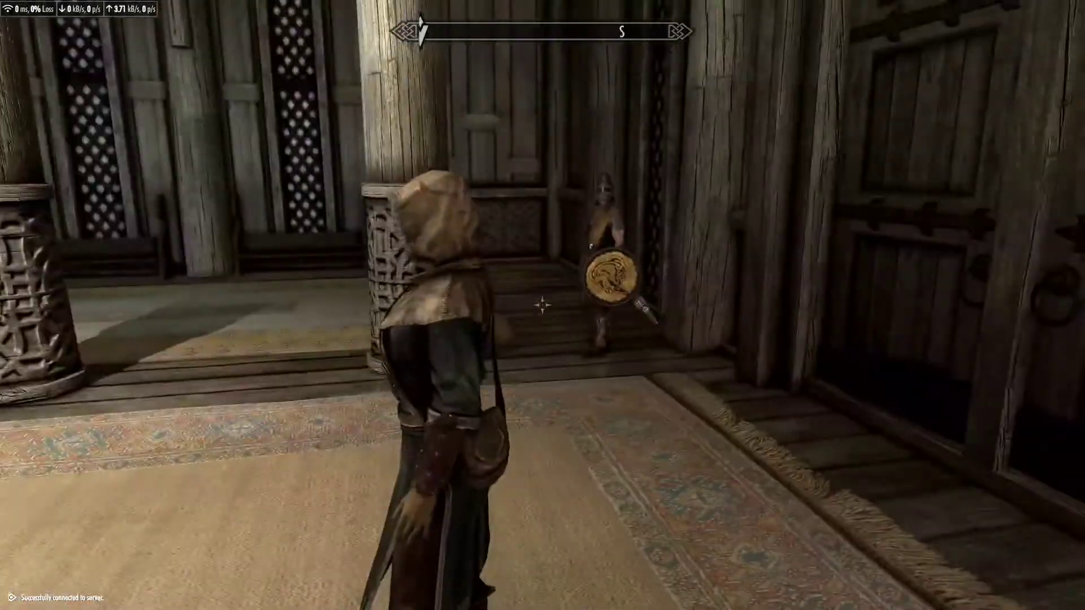
key(j)
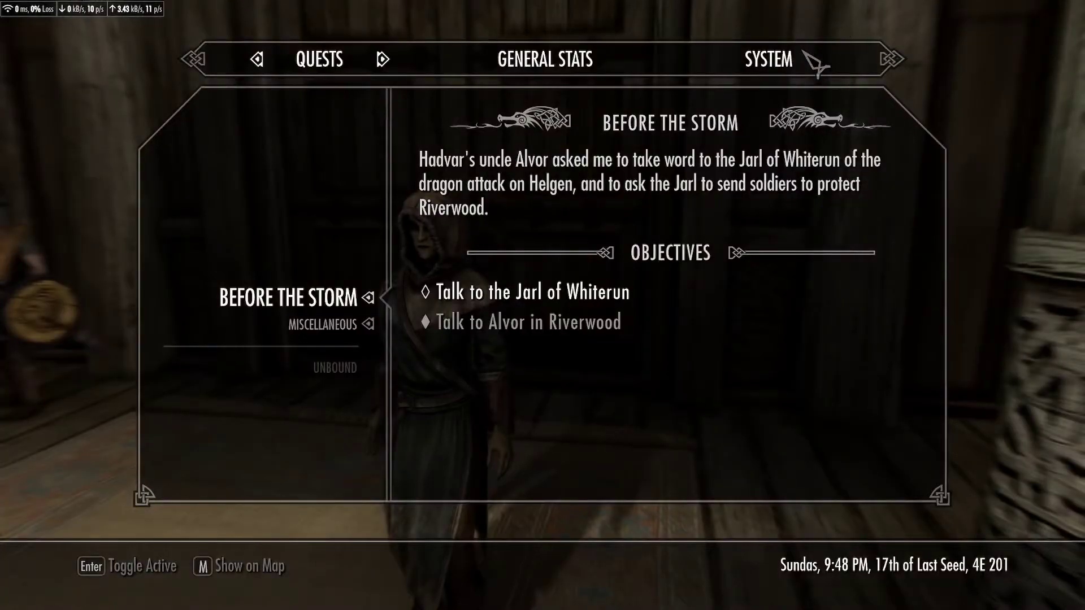
click(790, 51)
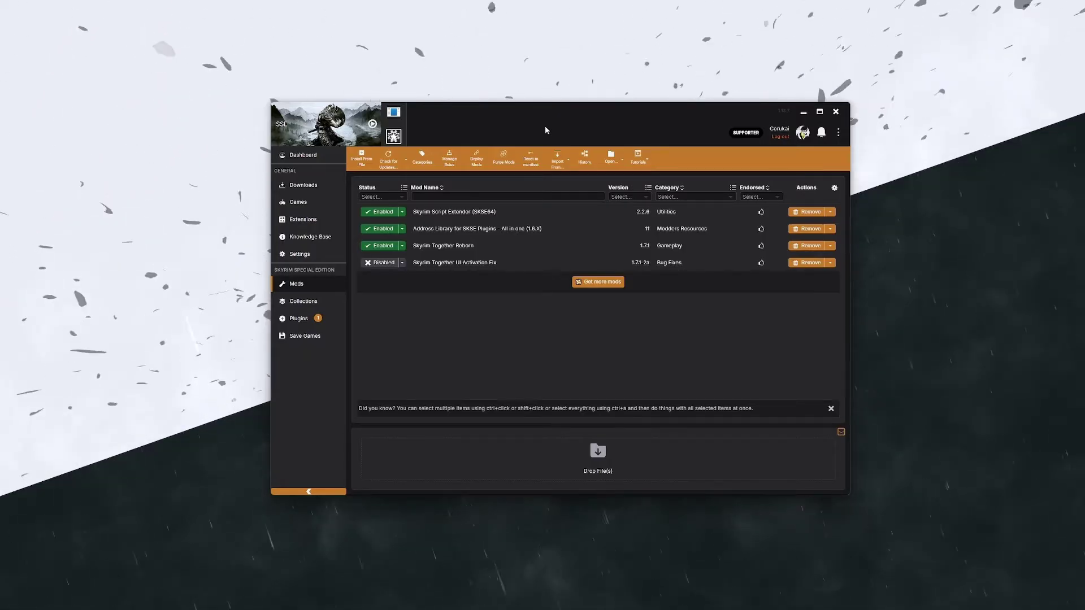
Step: Launch No-IP DUC from a 'no-ip' search and check its hosts list
key(super)
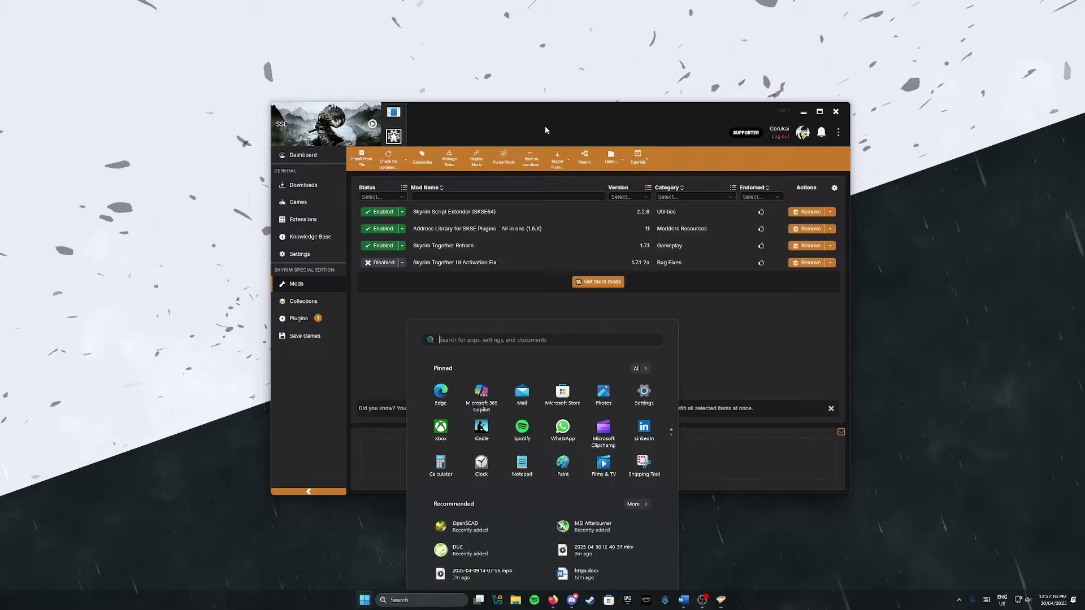
text(no-)
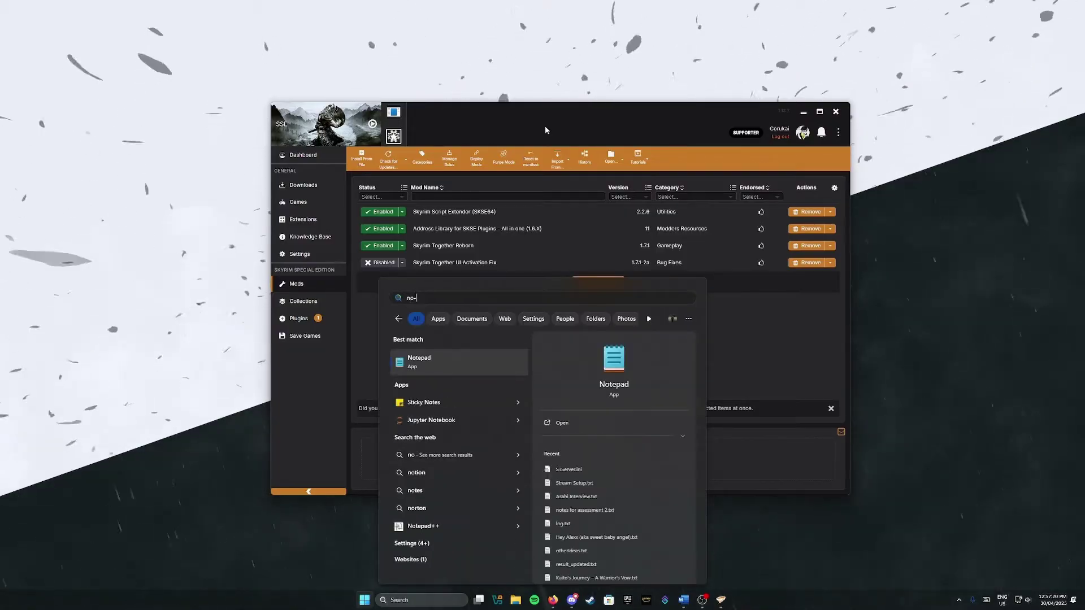
text(ip)
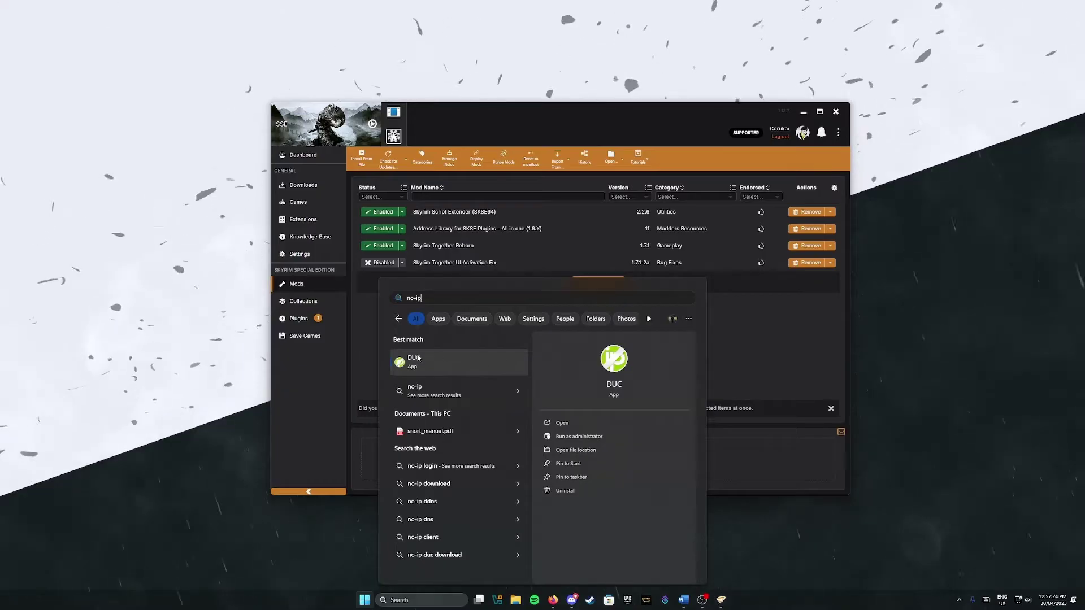
click(512, 366)
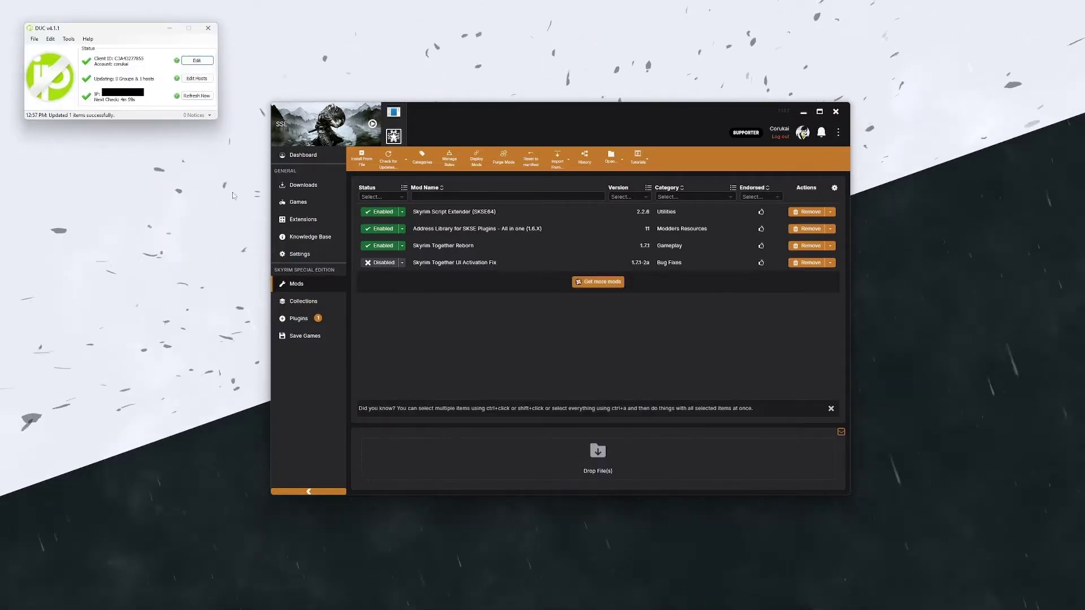
click(198, 78)
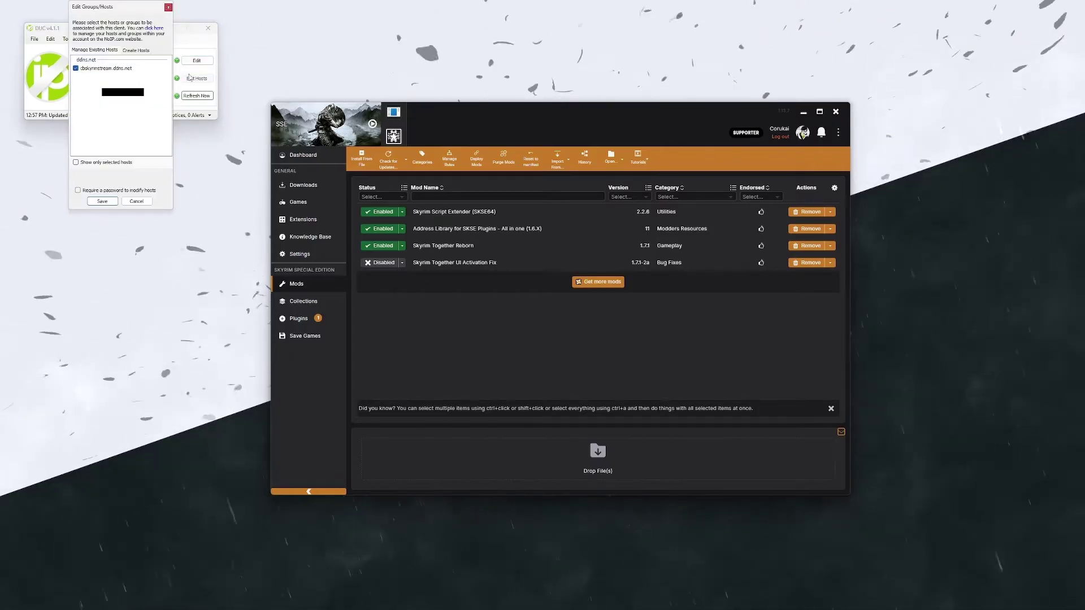
click(168, 8)
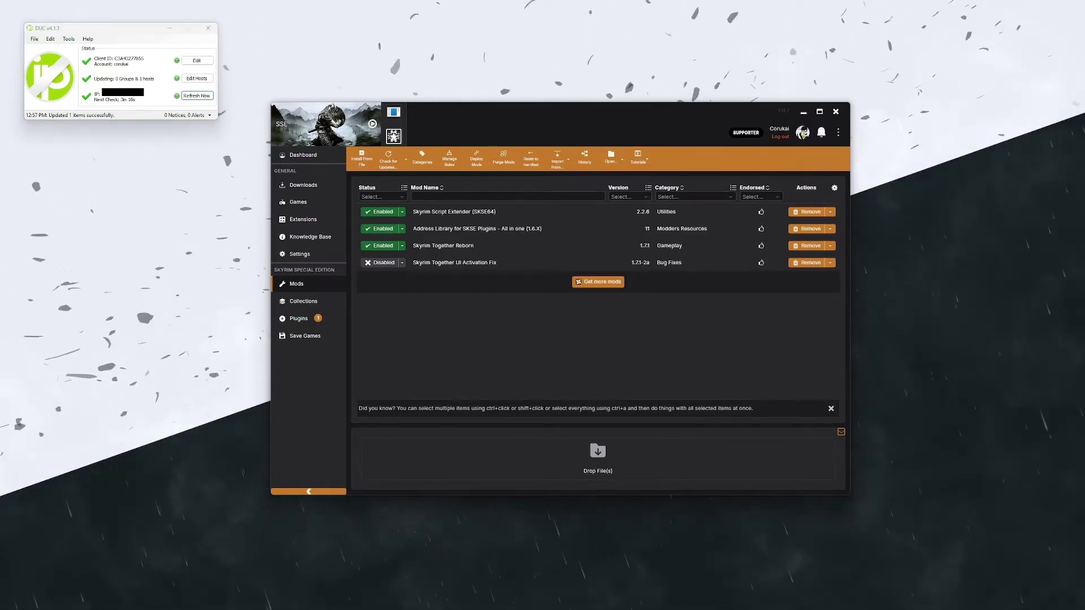
Step: Scroll the Port Forward router list to the Acer guides, dismissing the advert
key(alt+Tab)
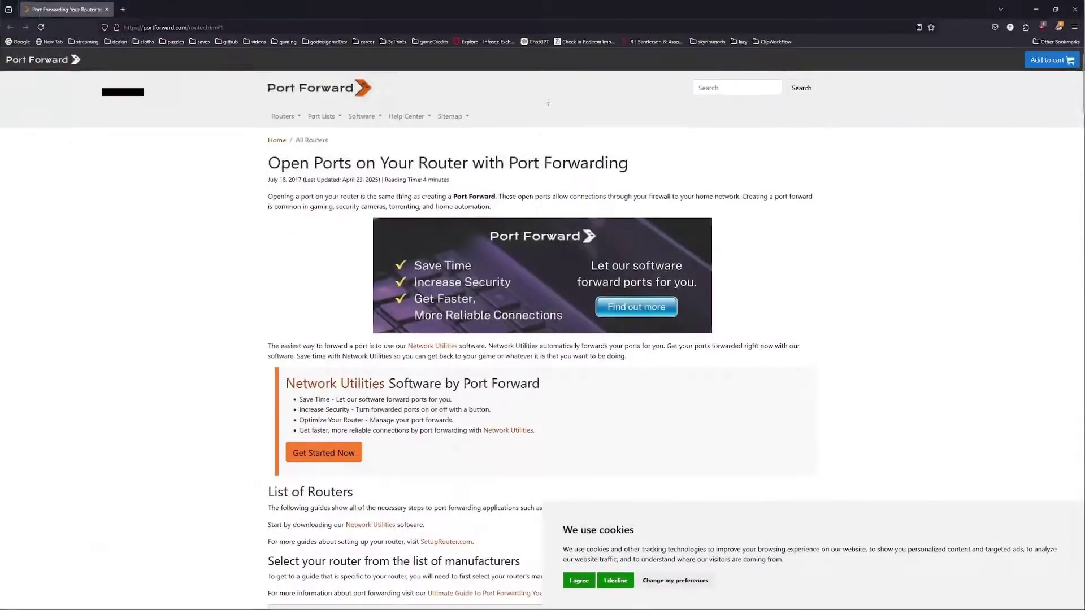
scroll(268, 232, down, 3)
scroll(268, 232, down, 8)
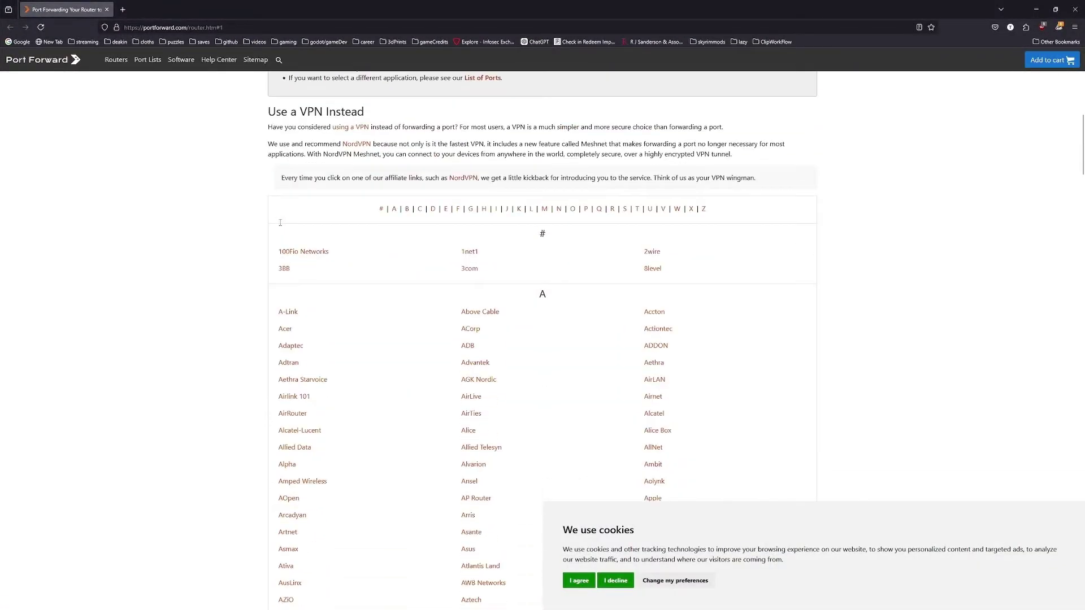
scroll(306, 239, down, 3)
scroll(609, 228, down, 12)
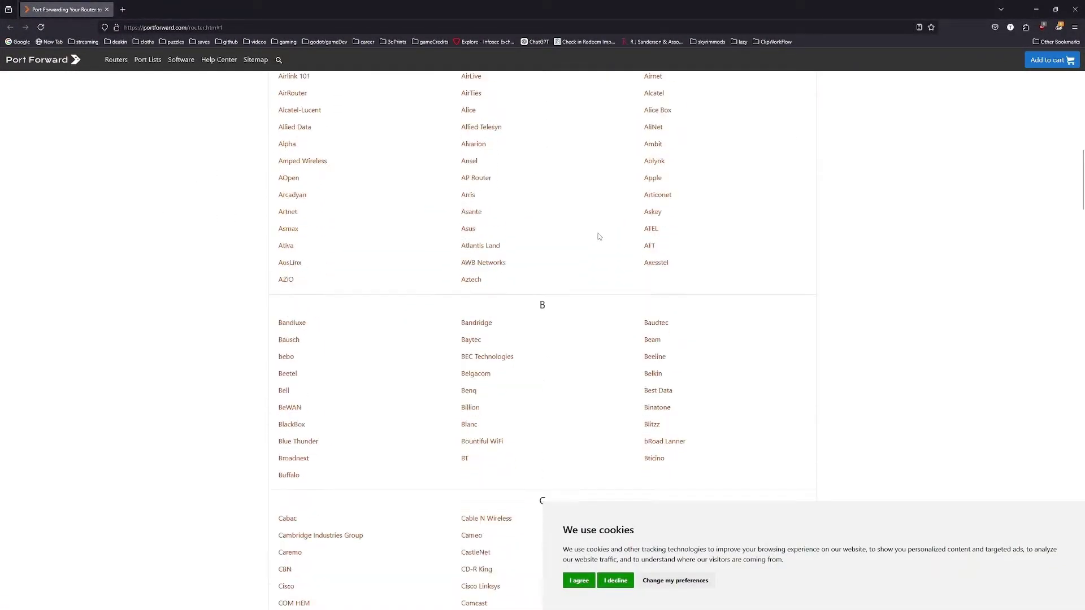
scroll(610, 231, down, 5)
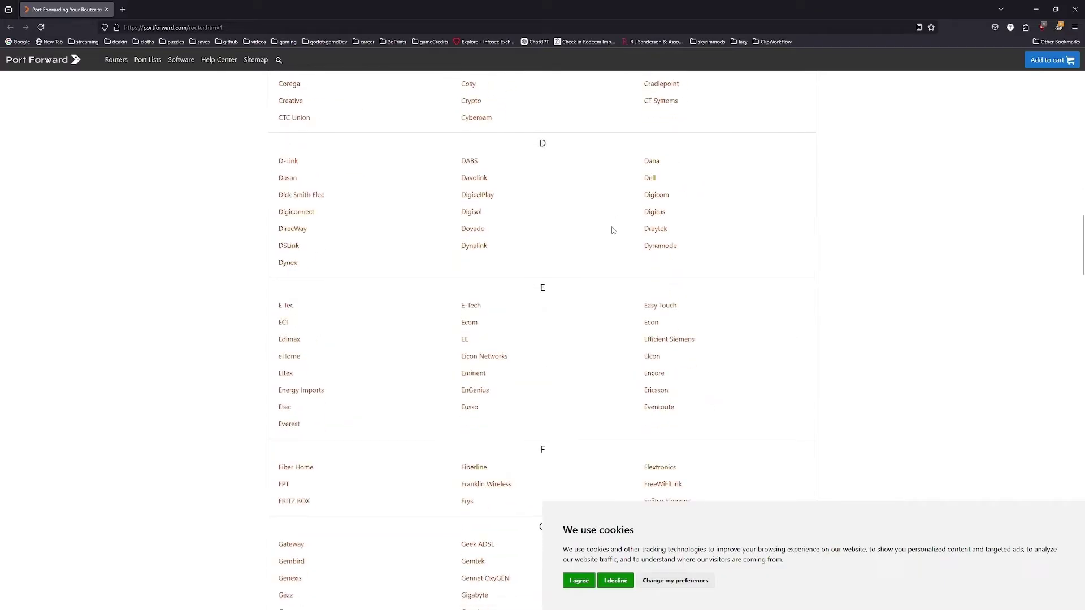
scroll(586, 235, down, 5)
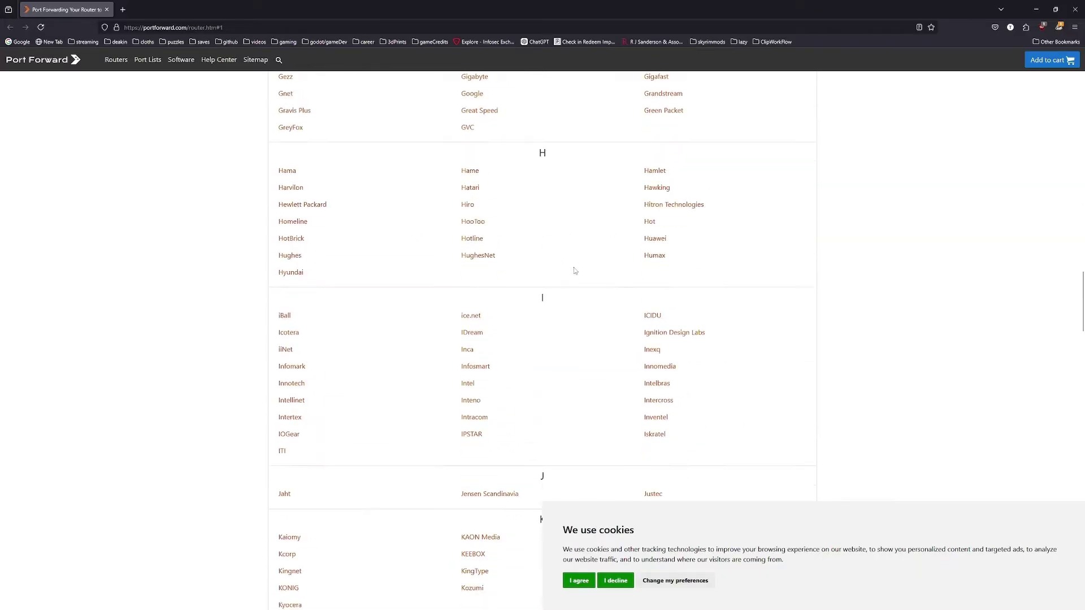
scroll(575, 270, up, 20)
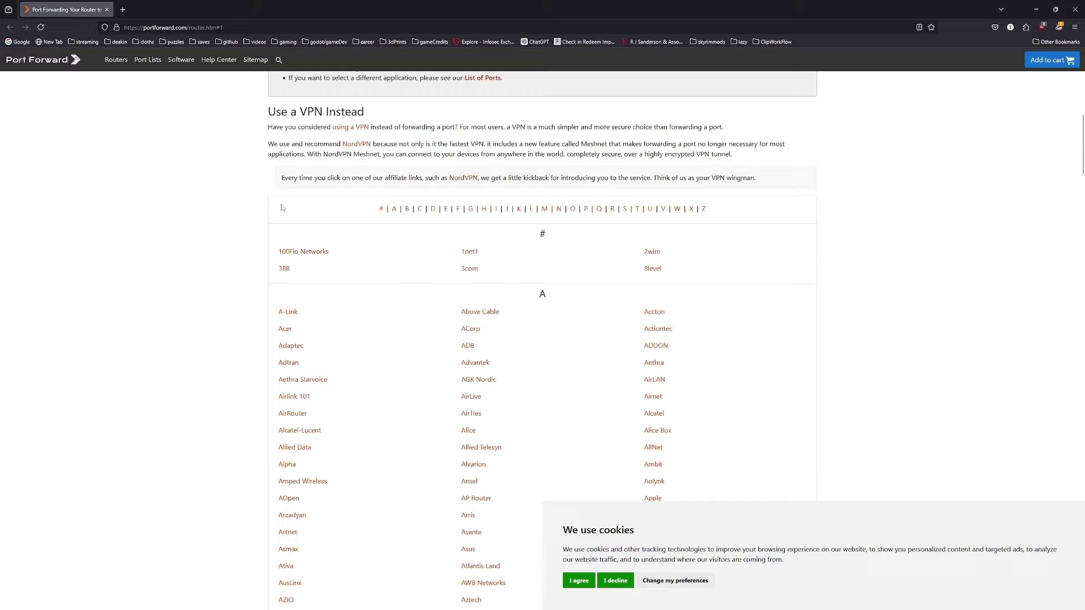
scroll(308, 327, down, 4)
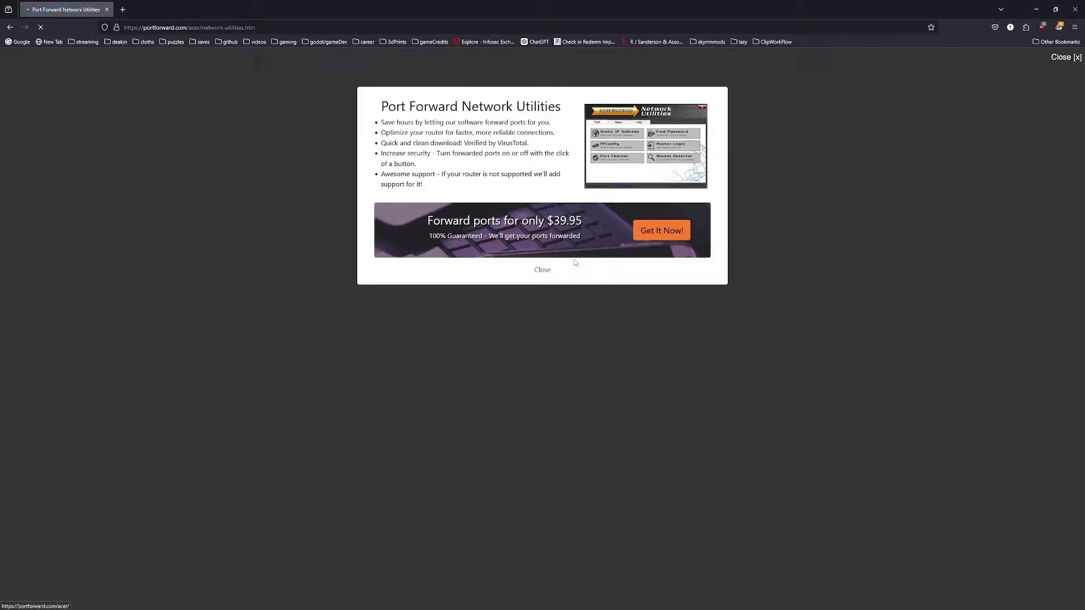
click(575, 262)
Step: Read through the Wlan GRU2 guide and return to the Acer guides list
scroll(409, 220, down, 3)
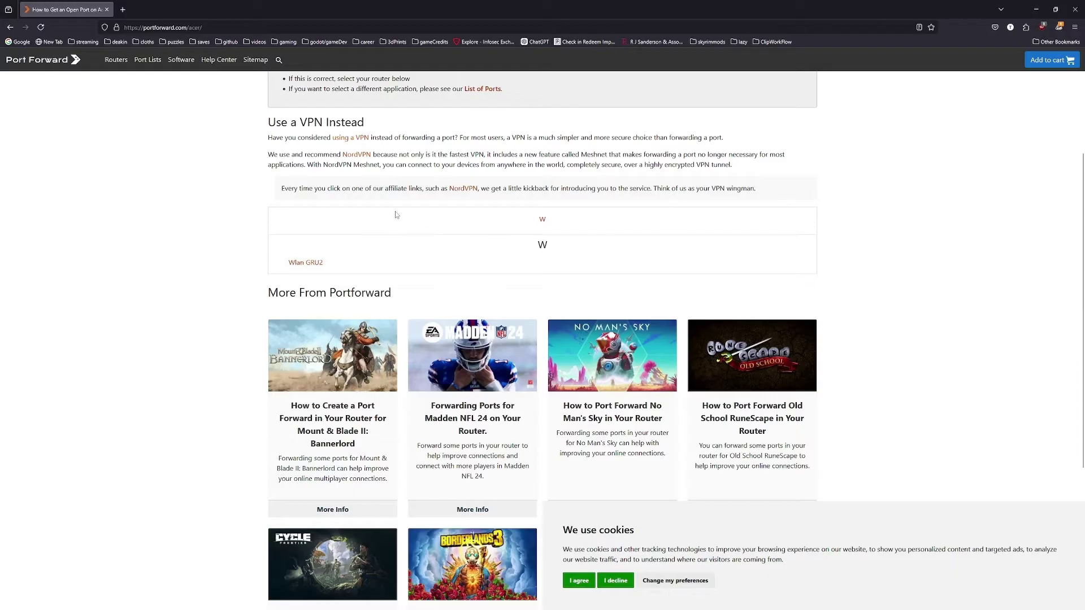
scroll(385, 223, up, 3)
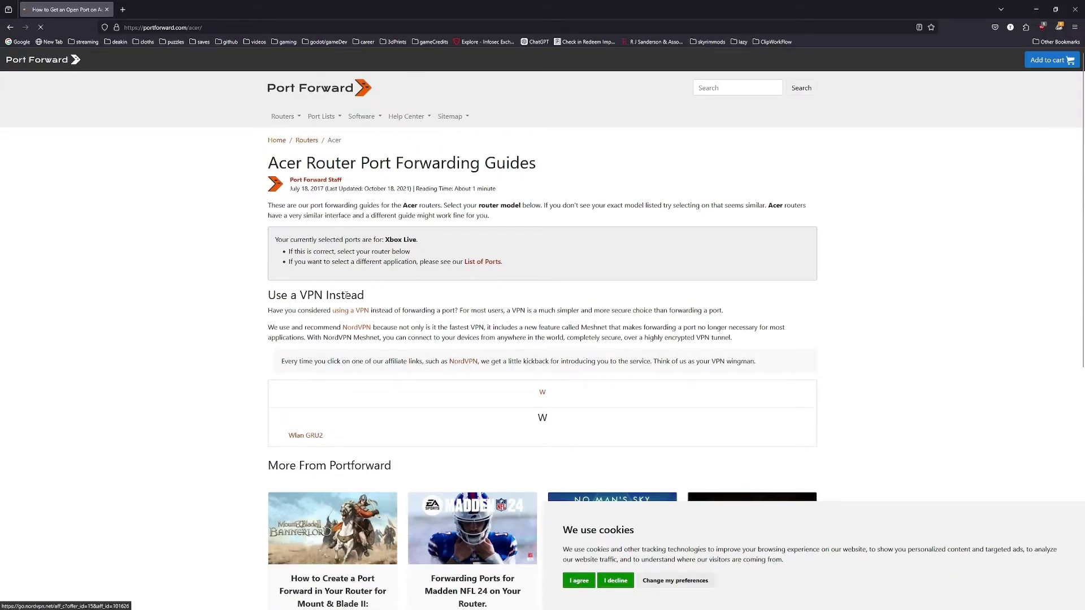
scroll(358, 289, down, 8)
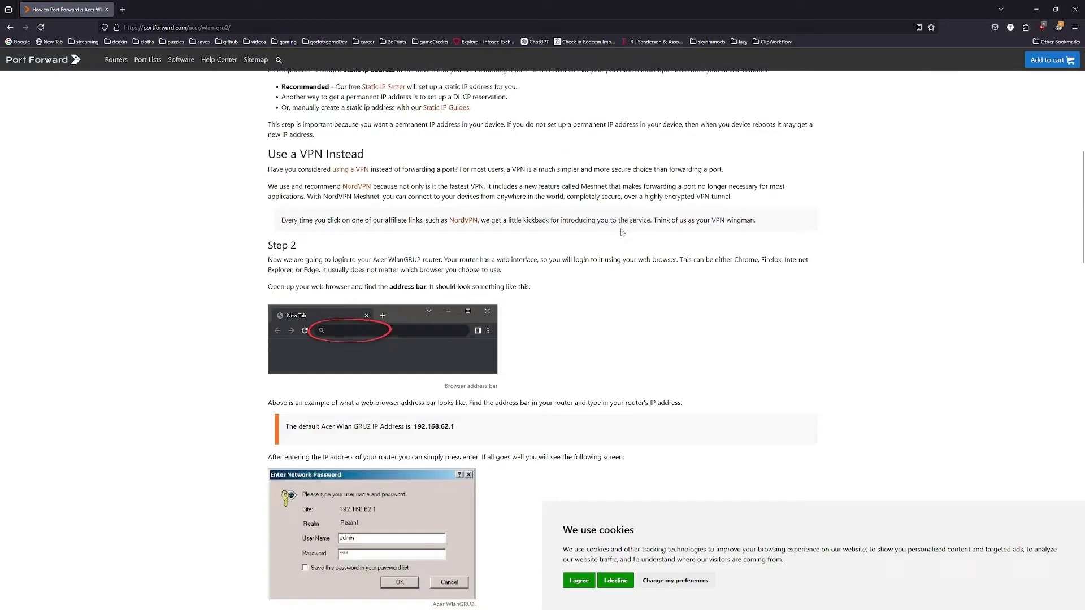
scroll(415, 346, down, 9)
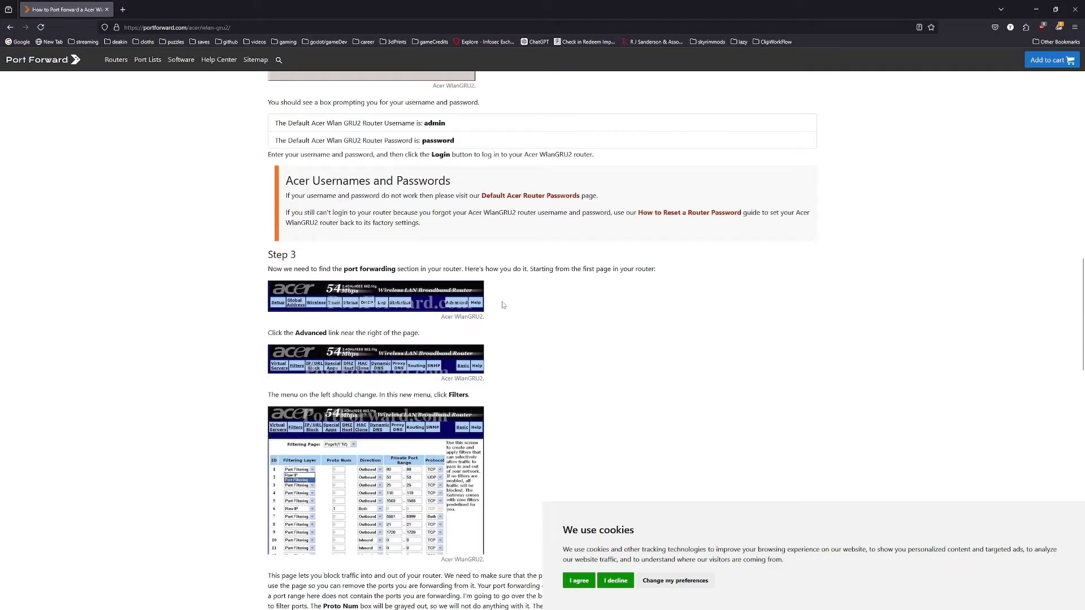
scroll(314, 392, down, 5)
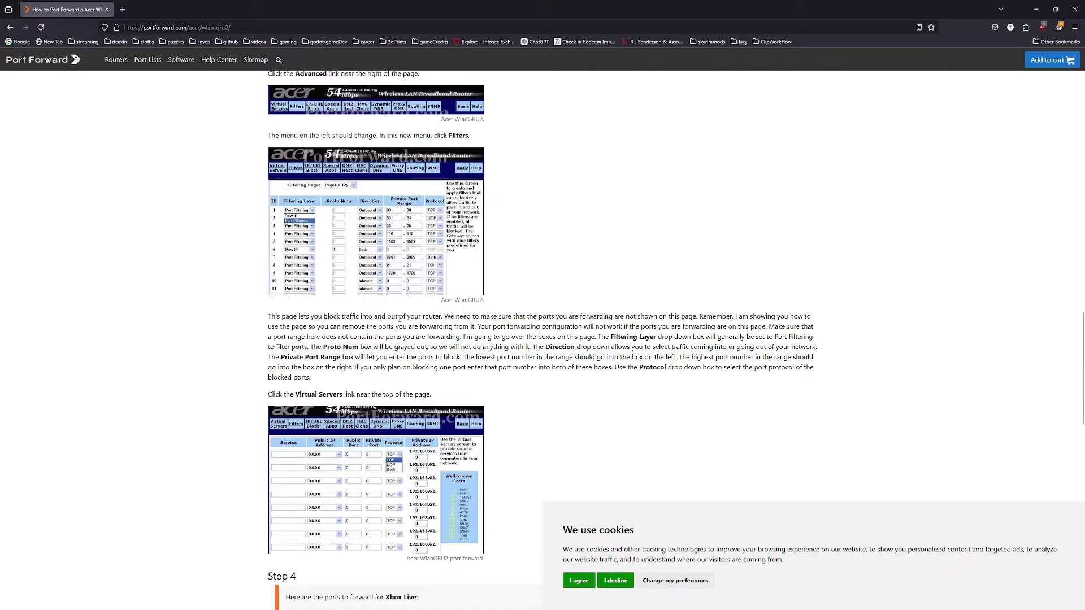
scroll(638, 285, down, 6)
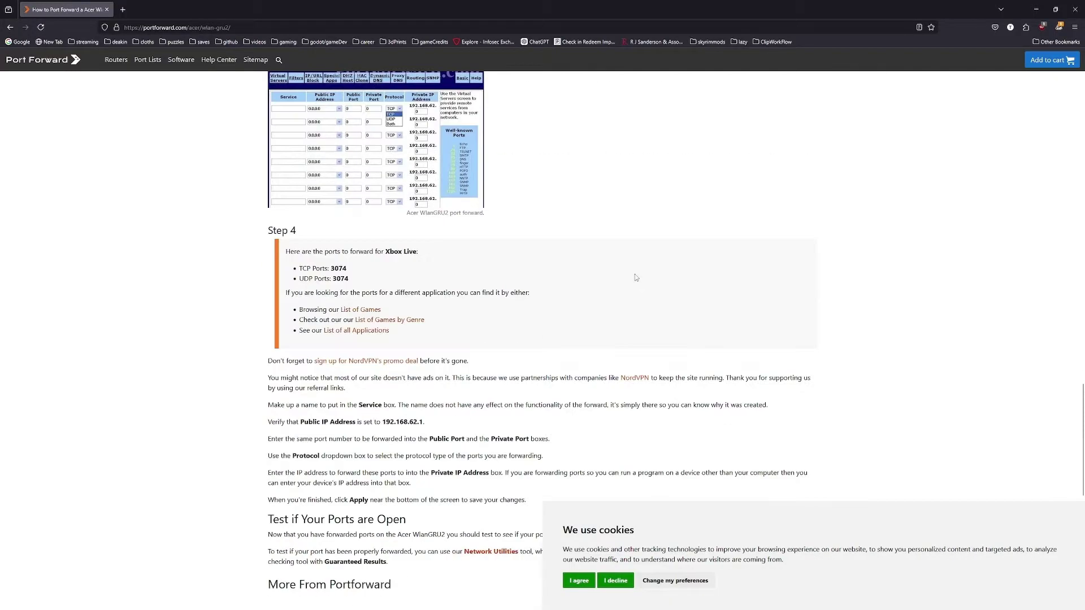
scroll(635, 273, up, 20)
scroll(635, 275, up, 7)
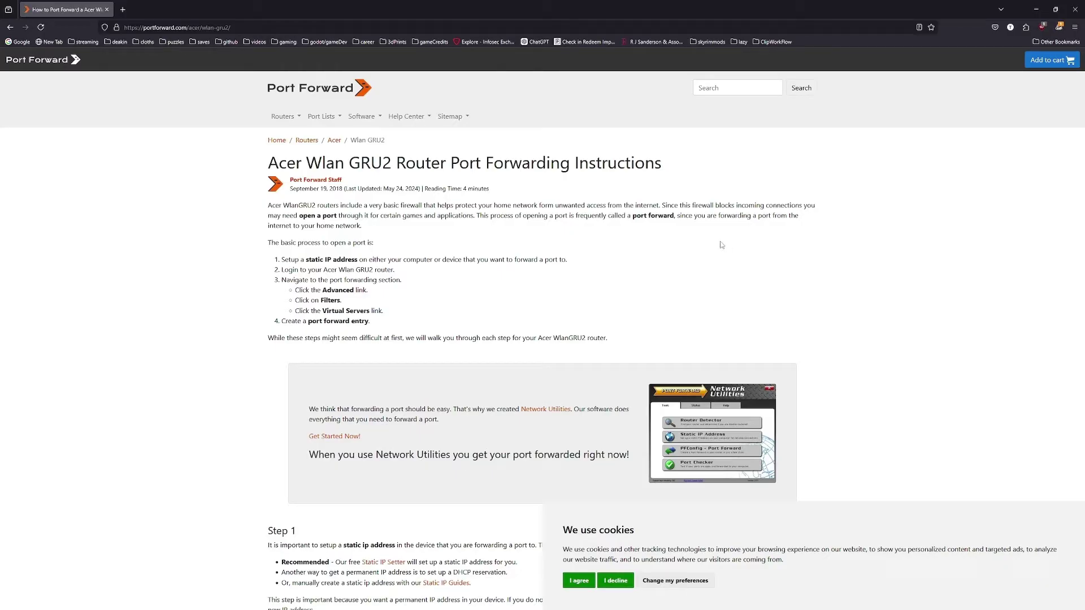
click(10, 28)
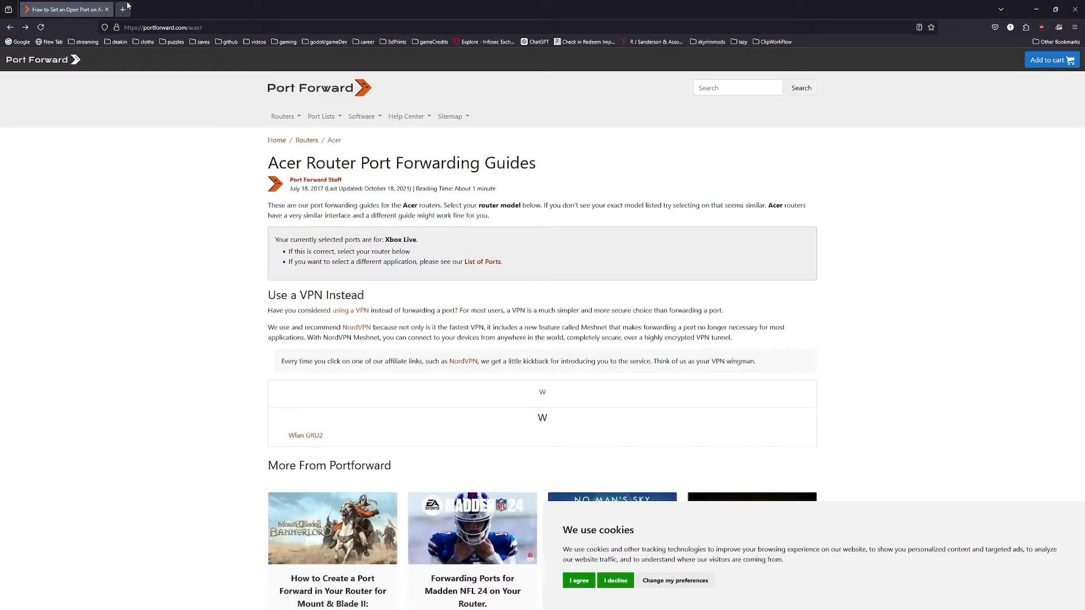
Step: Close the Port Forward window and bring up Tilted Online's ZeroTier setup guide
middle_click(75, 3)
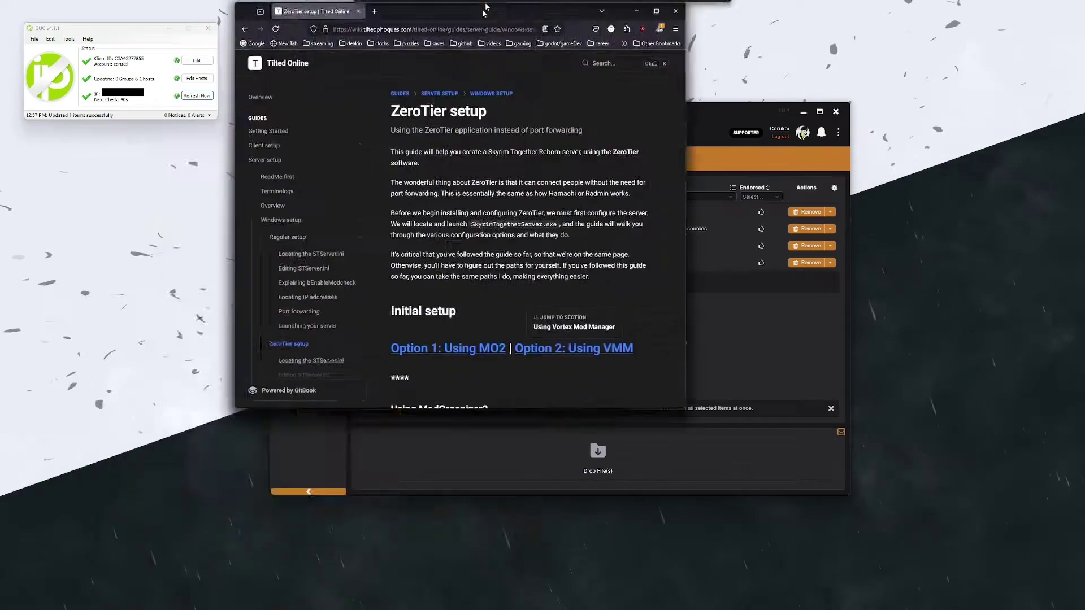
double_click(655, 4)
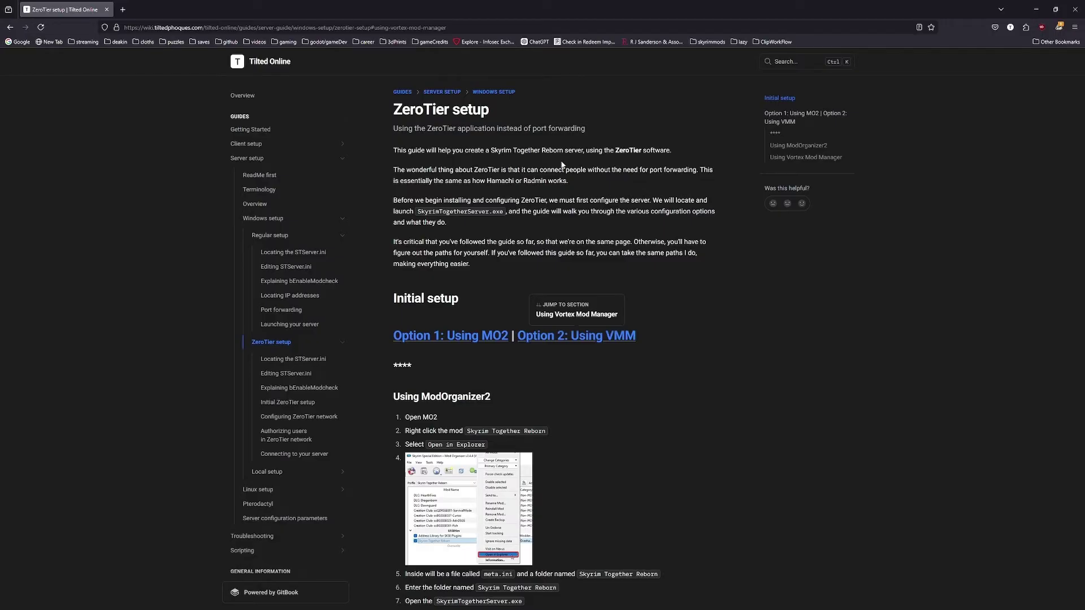
triple_click(475, 168)
click(310, 53)
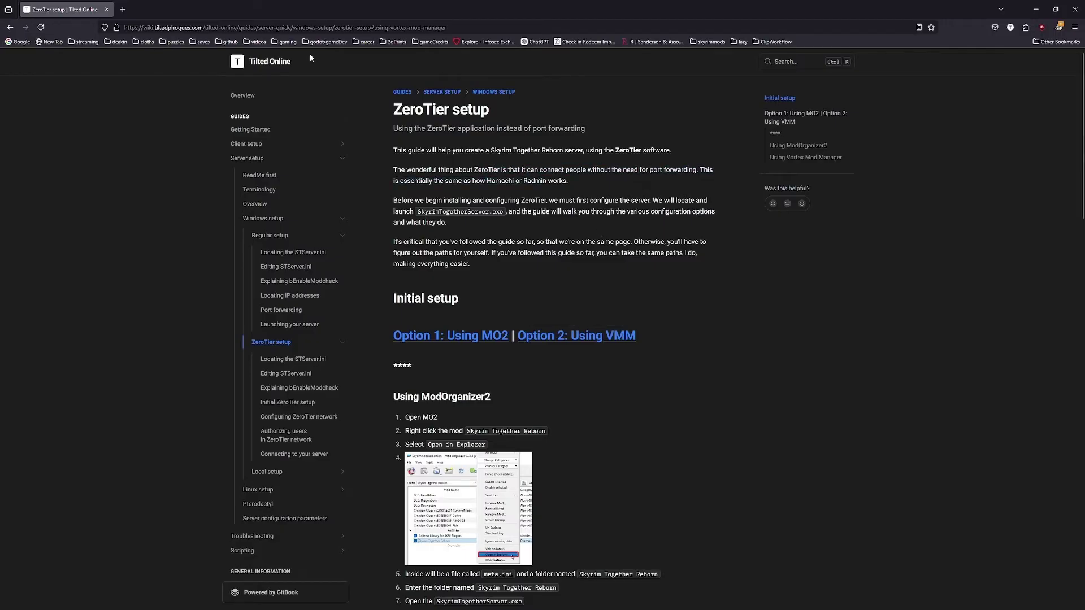
scroll(584, 282, down, 20)
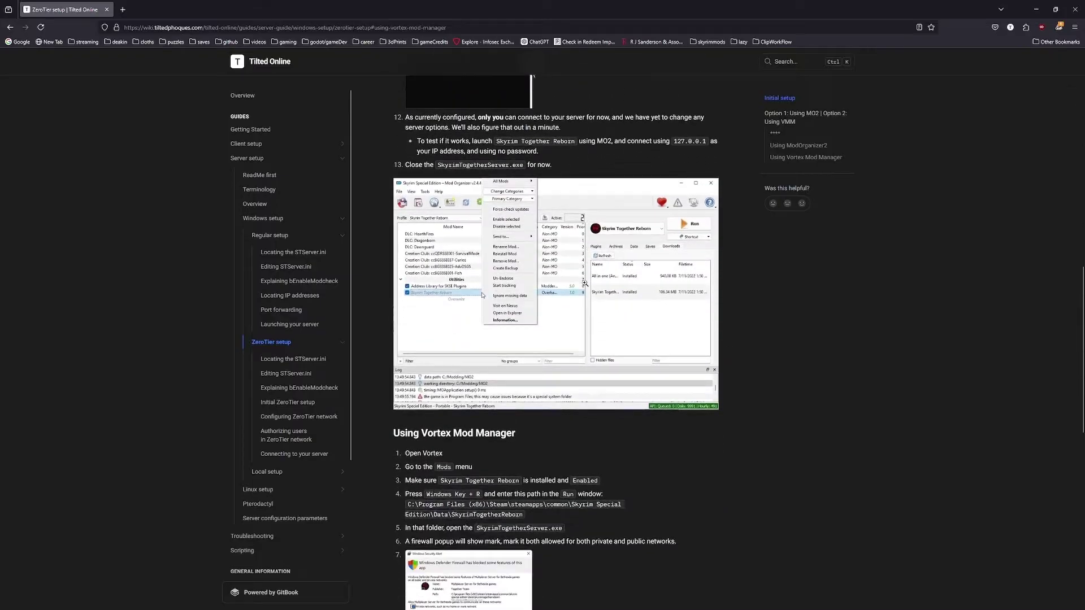
scroll(584, 282, down, 8)
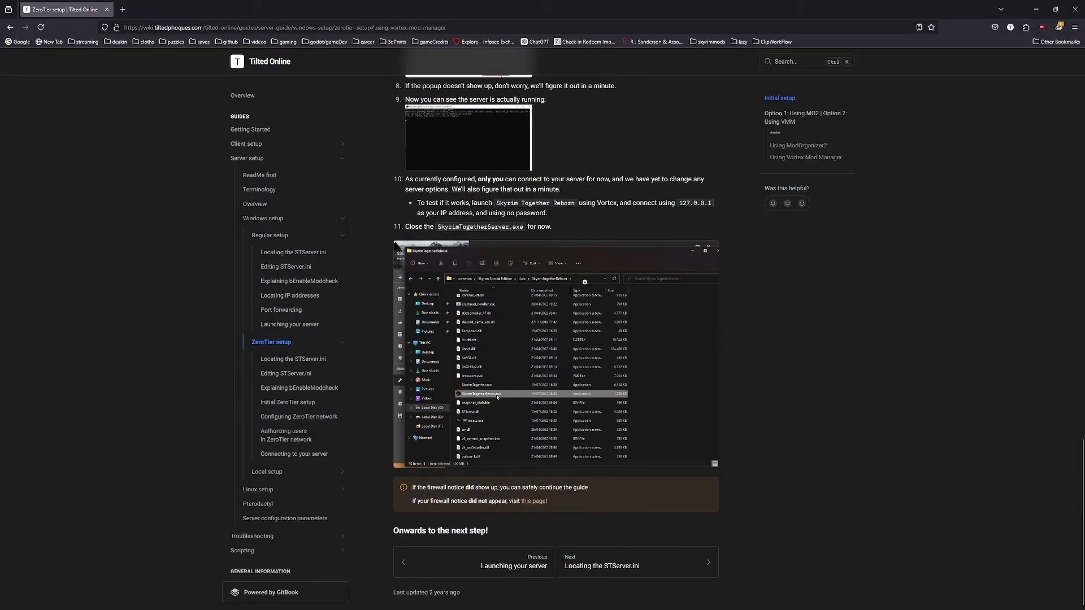
scroll(585, 282, up, 20)
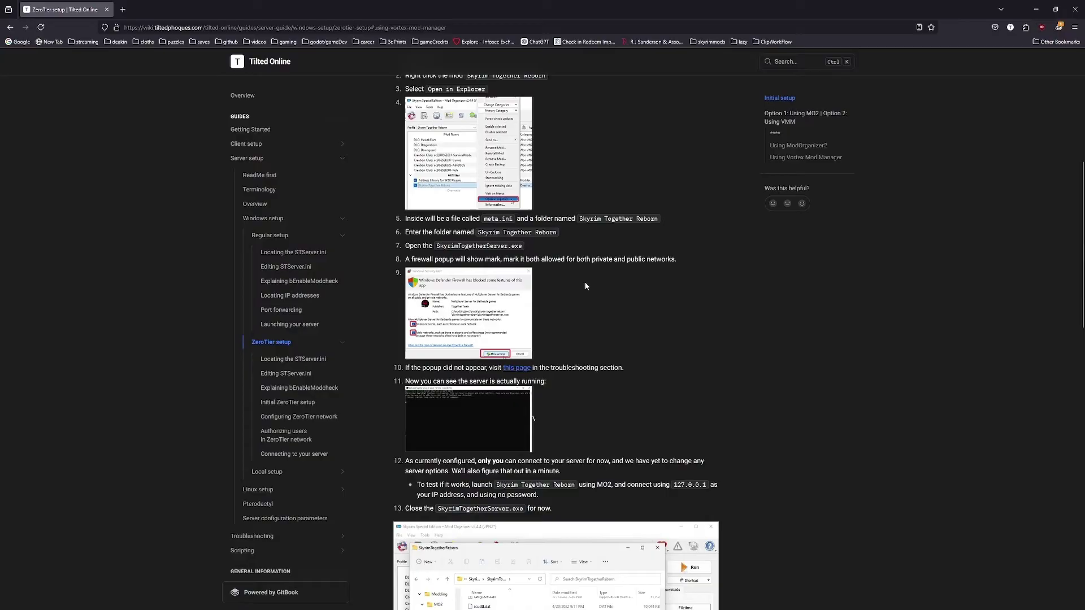
scroll(585, 286, down, 15)
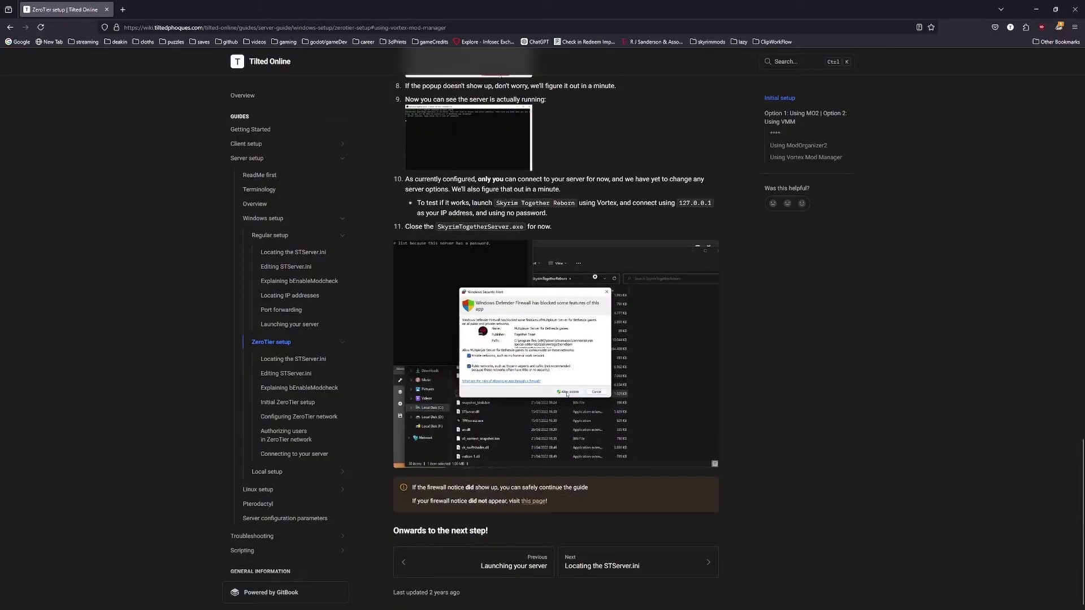
scroll(655, 202, up, 15)
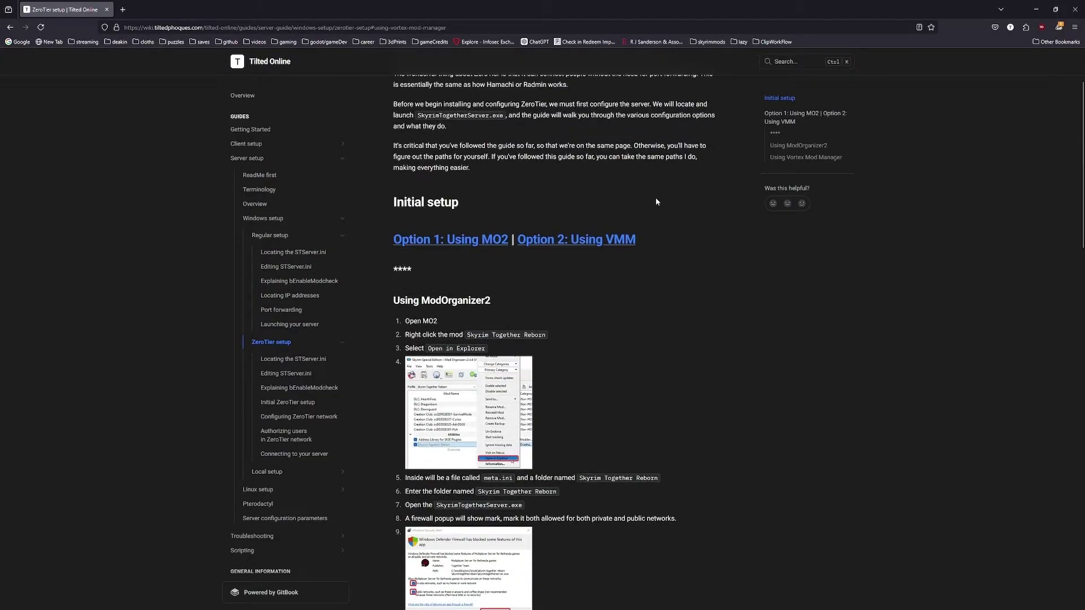
scroll(656, 201, up, 2)
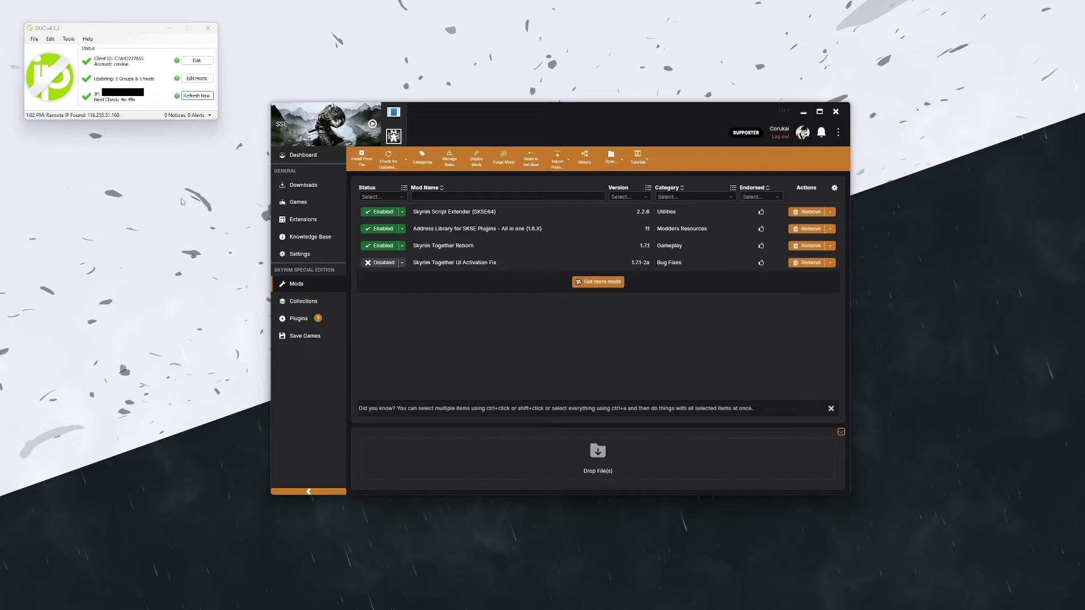
Step: Via Open Game Folder, go to Data\SkyrimTogetherReborn\config and open STServer.ini
click(611, 158)
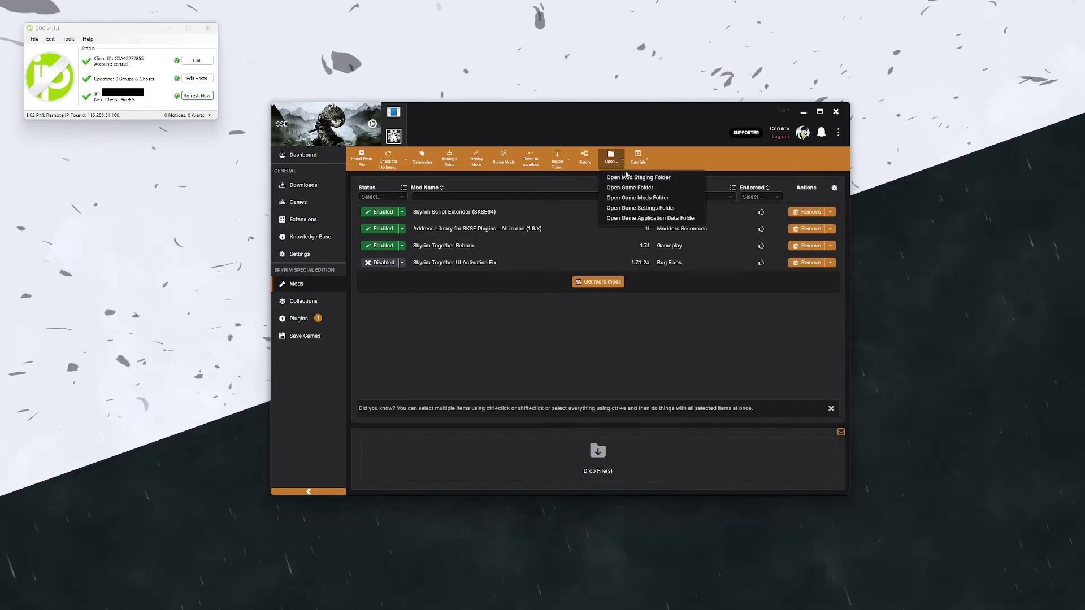
click(646, 188)
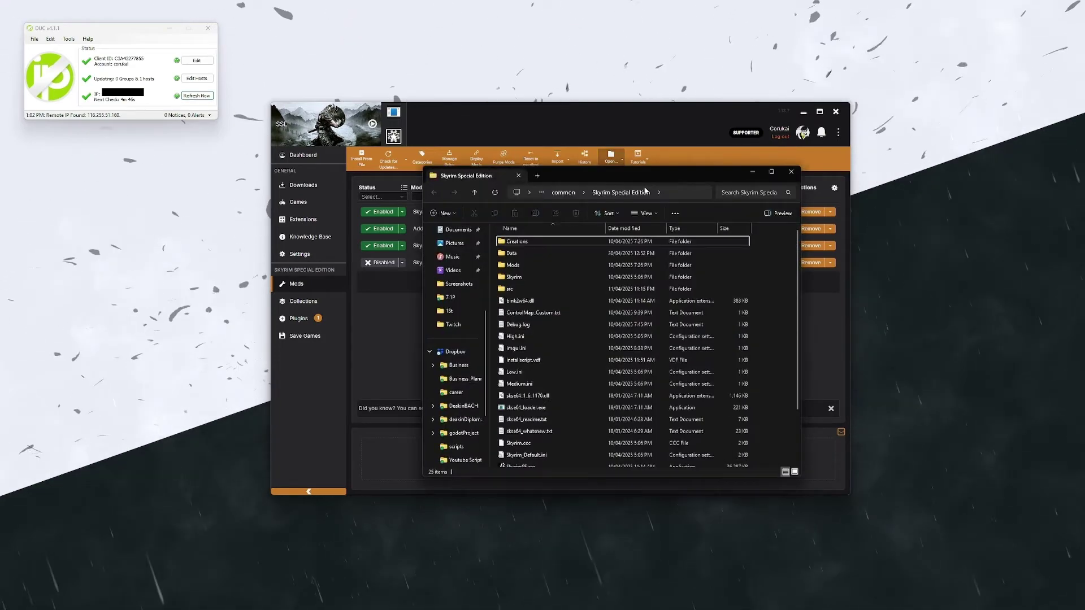
double_click(525, 253)
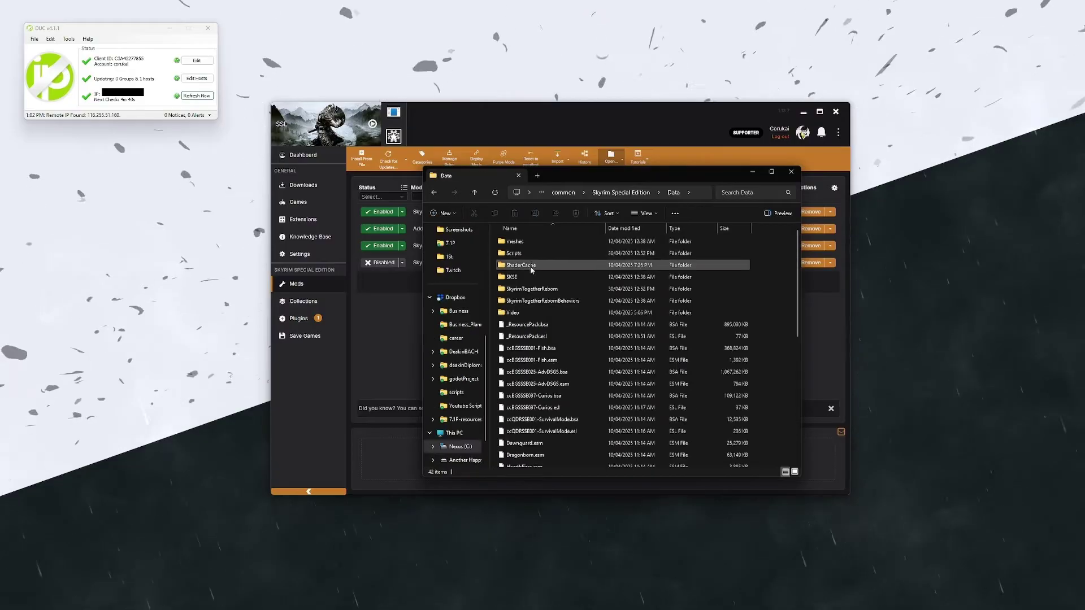
double_click(545, 290)
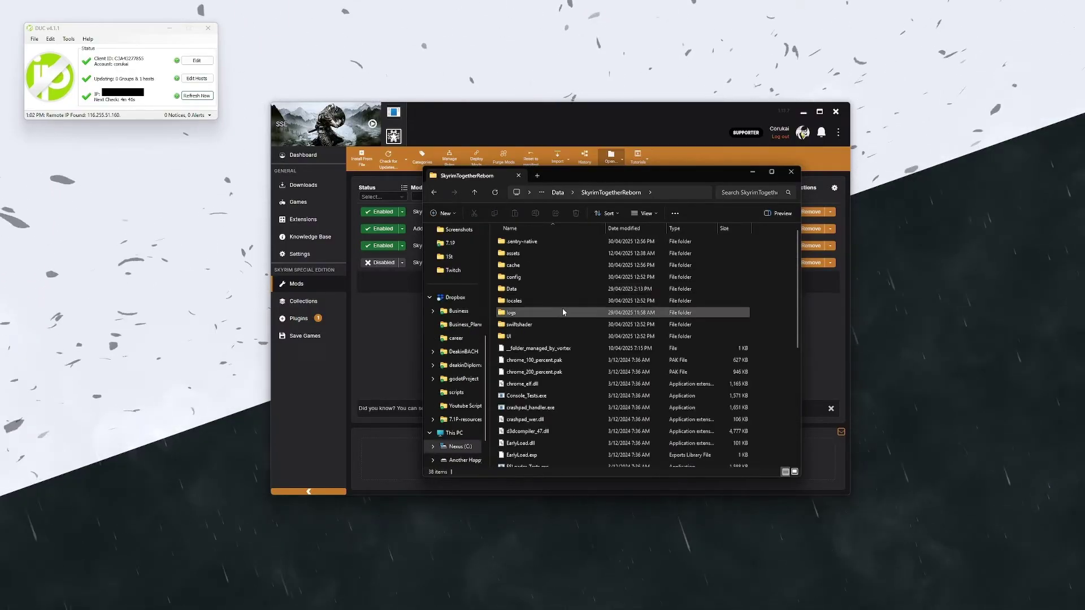
double_click(542, 278)
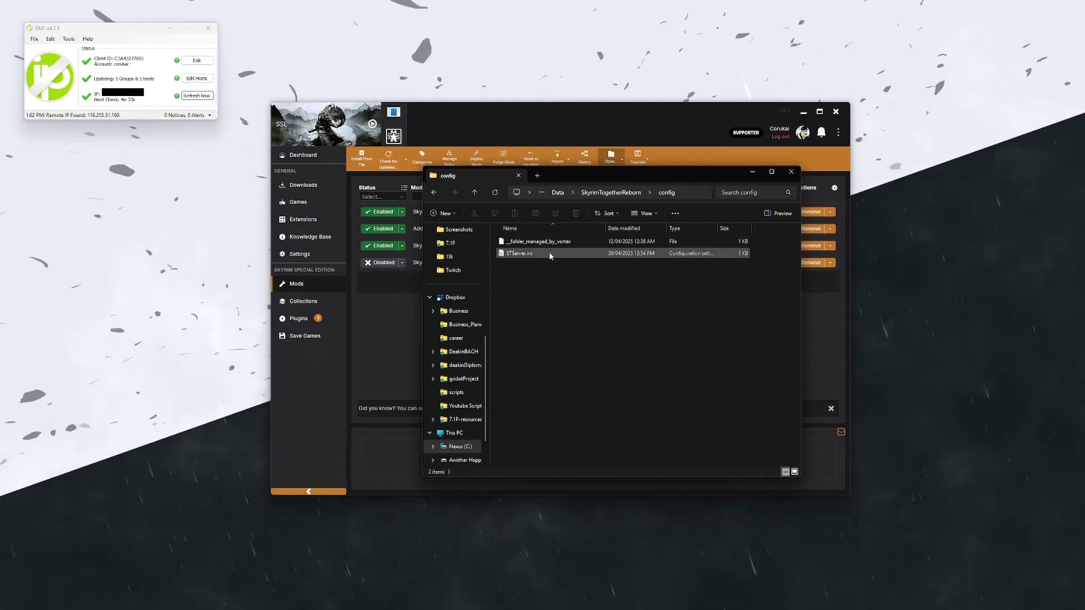
click(550, 254)
double_click(550, 254)
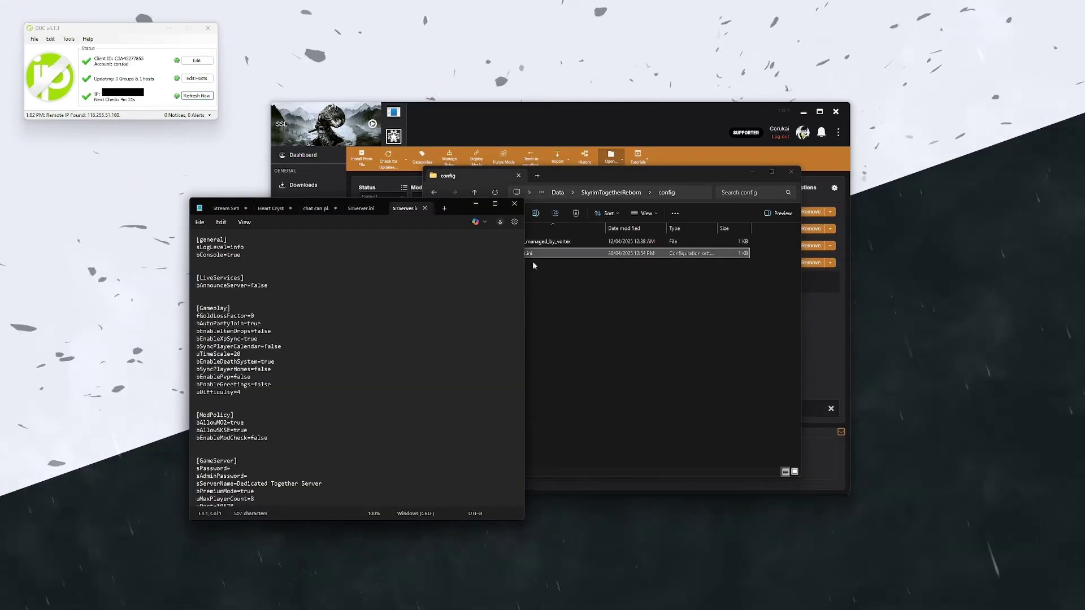
Step: Enter a server password after sPassword= in STServer.ini
scroll(305, 269, down, 1)
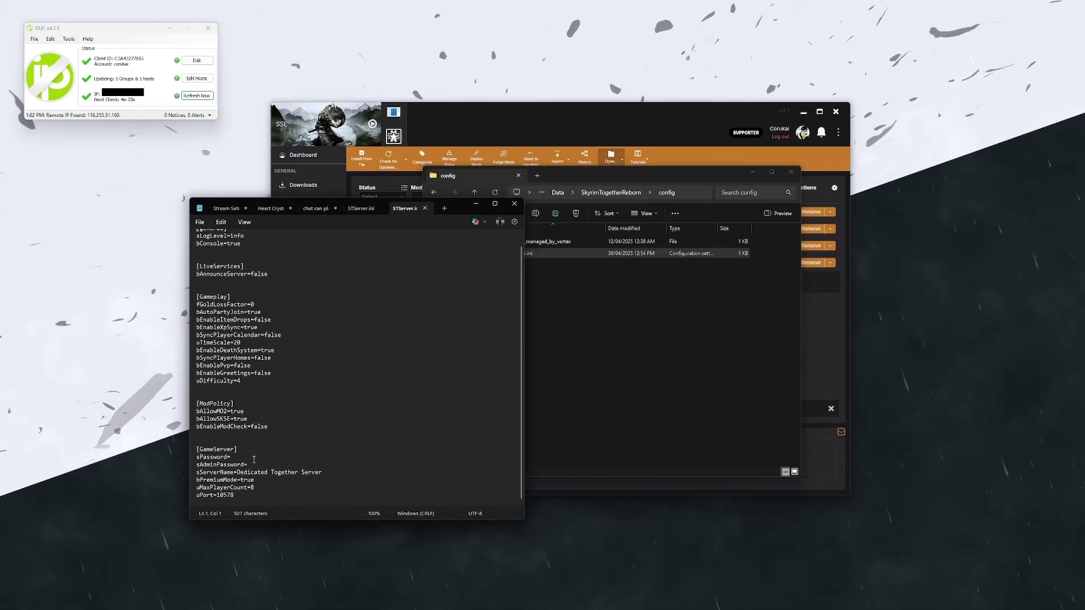
text(12)
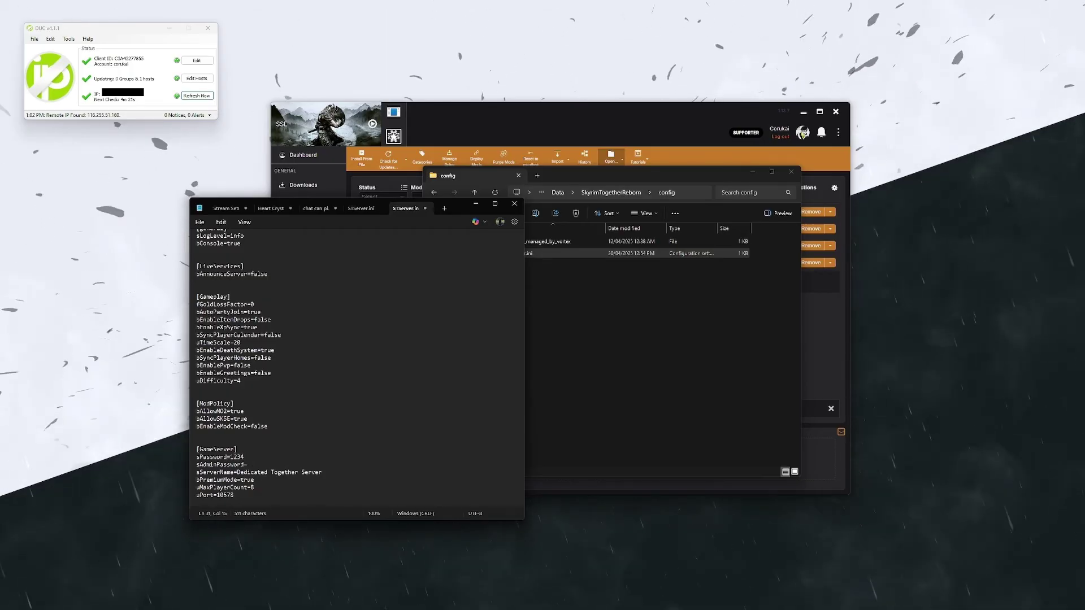
text(34)
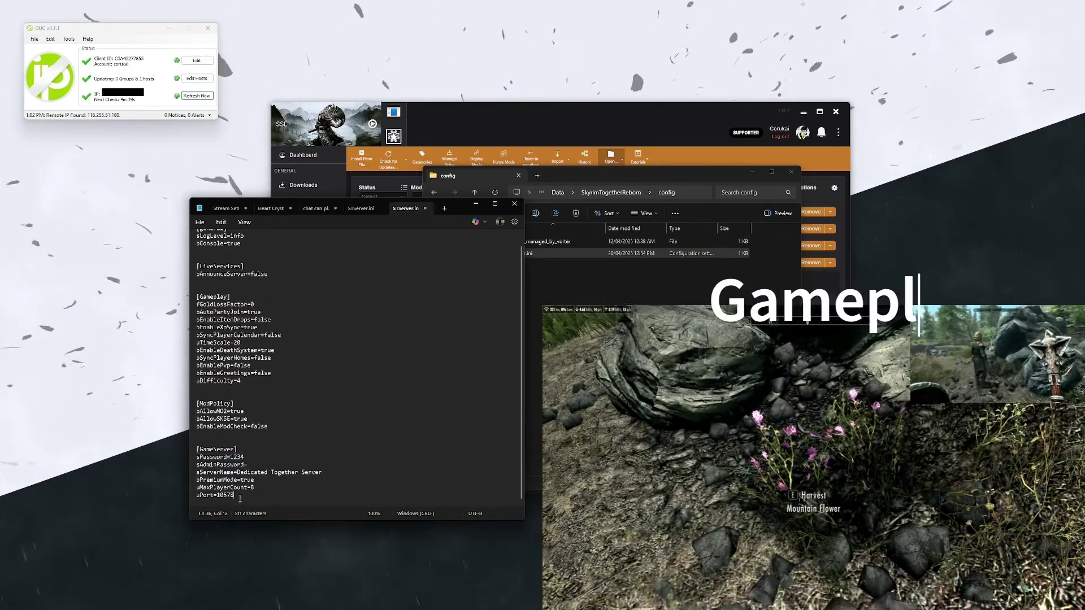
drag(234, 496, 220, 497)
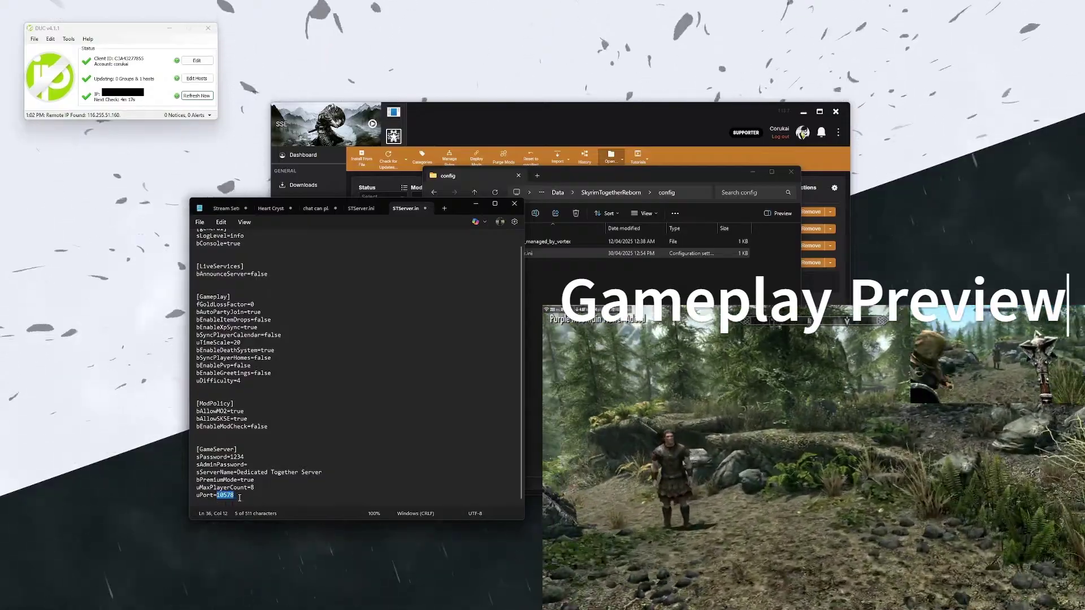
click(244, 496)
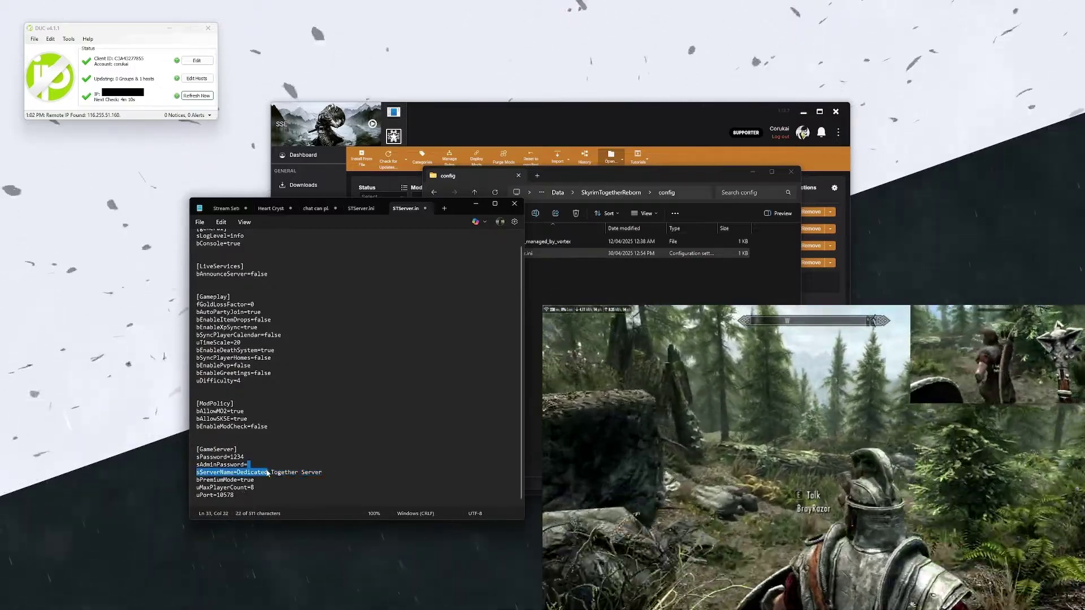
click(271, 499)
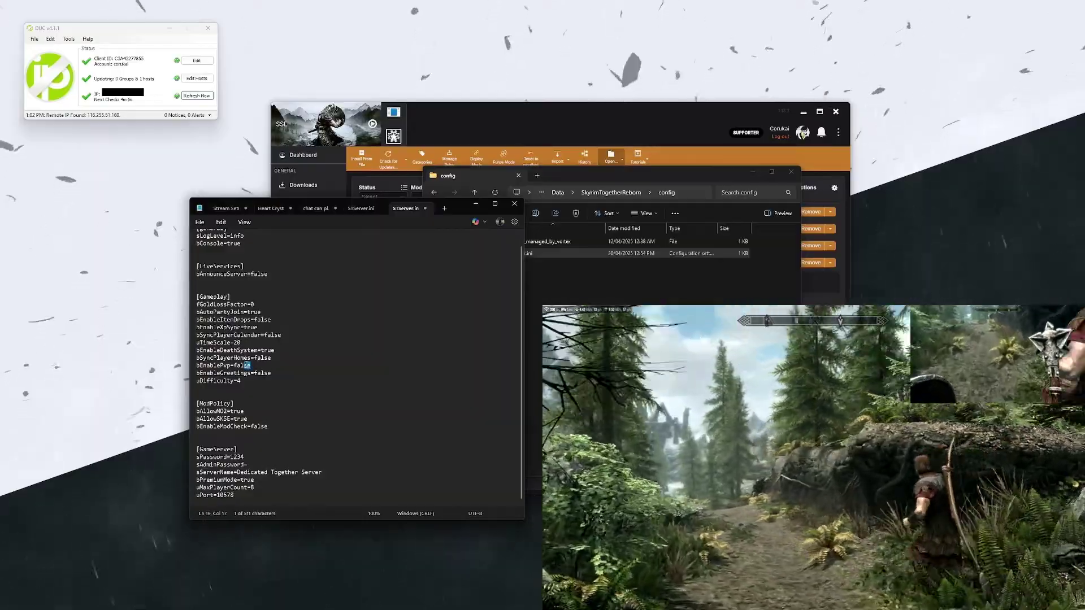
click(270, 382)
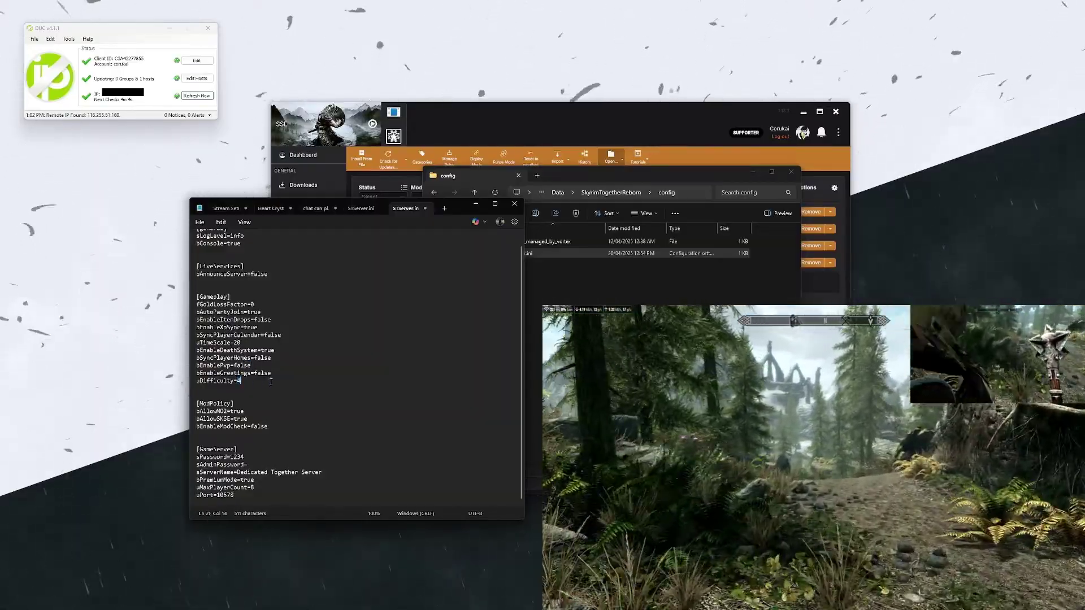
Step: Change bEnableModCheck from false to true
double_click(252, 427)
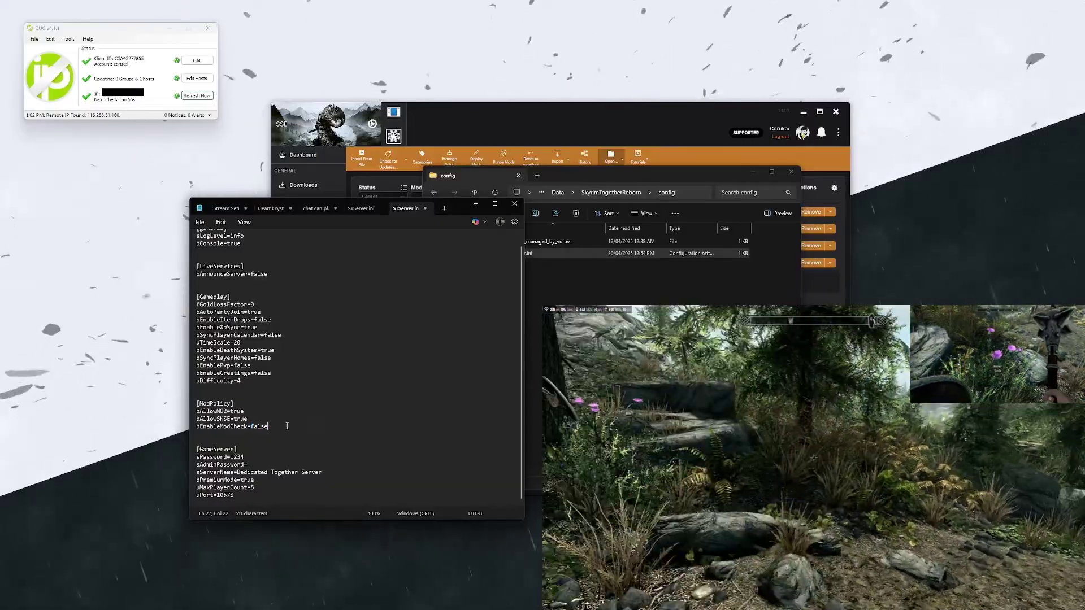
double_click(282, 426)
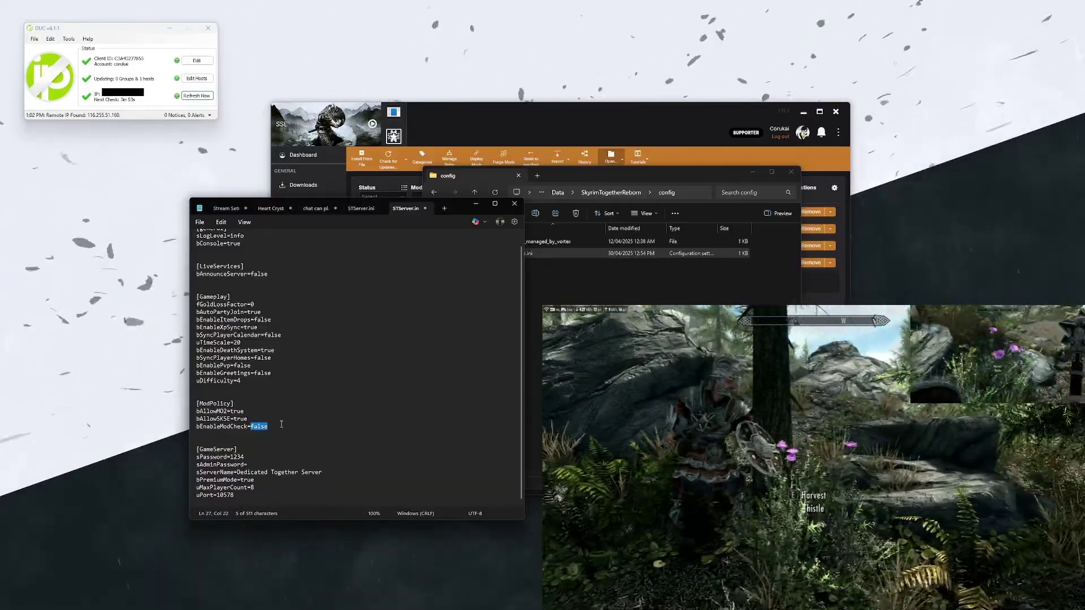
text(true)
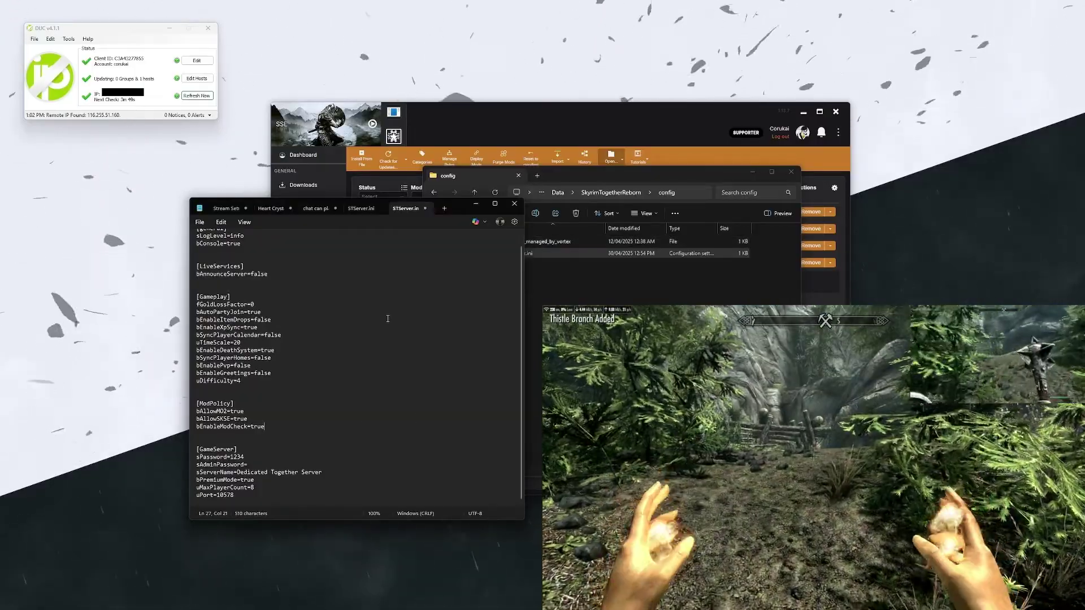
Step: Save STServer.ini and open the SkyrimTogetherReborn Data folder in Explorer
click(199, 222)
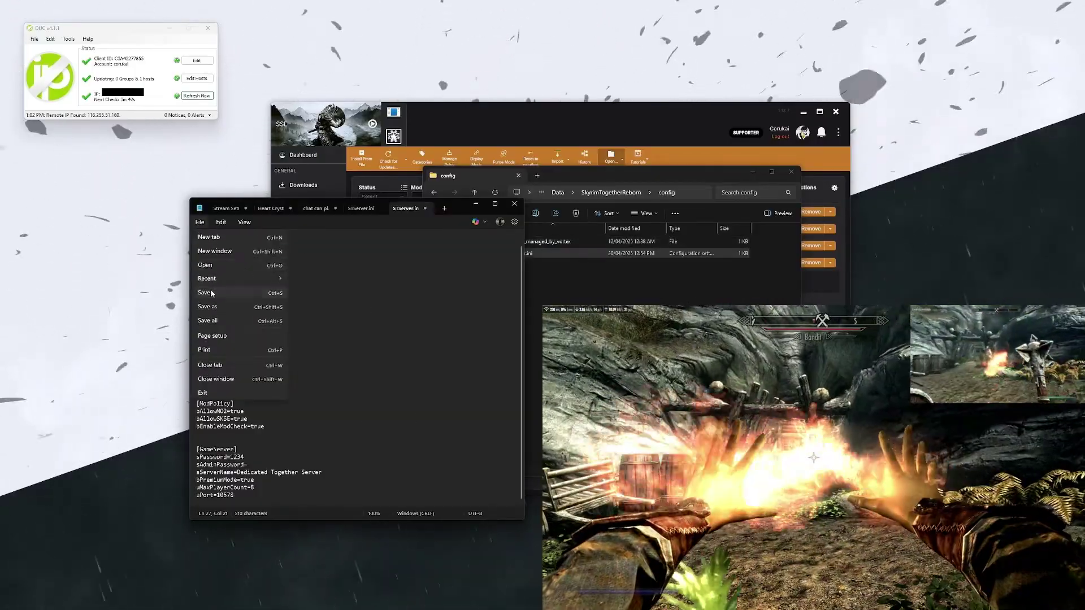
click(210, 293)
click(610, 199)
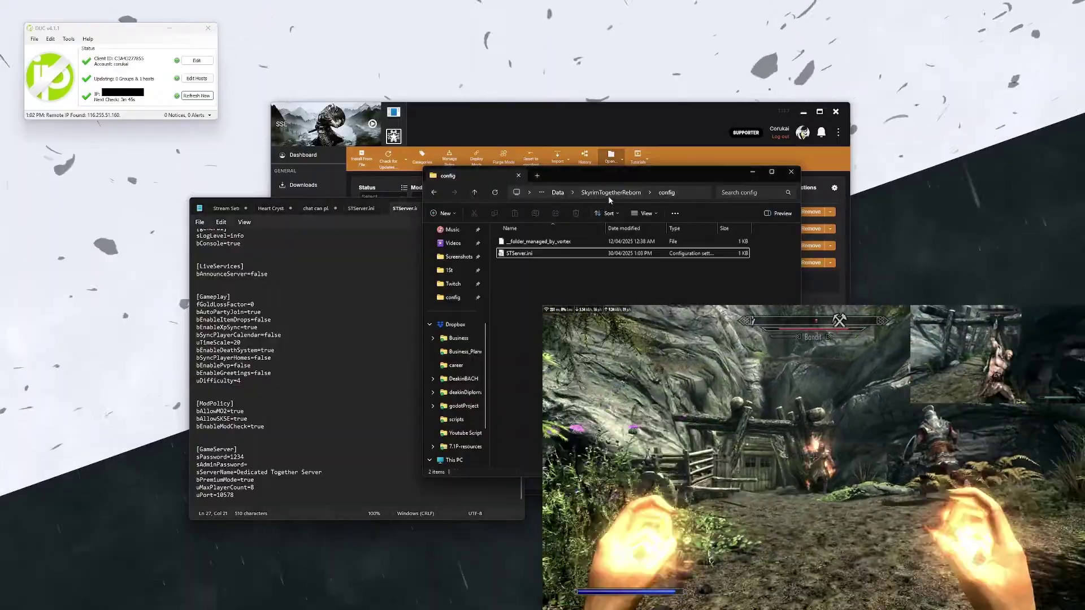
click(610, 193)
double_click(519, 287)
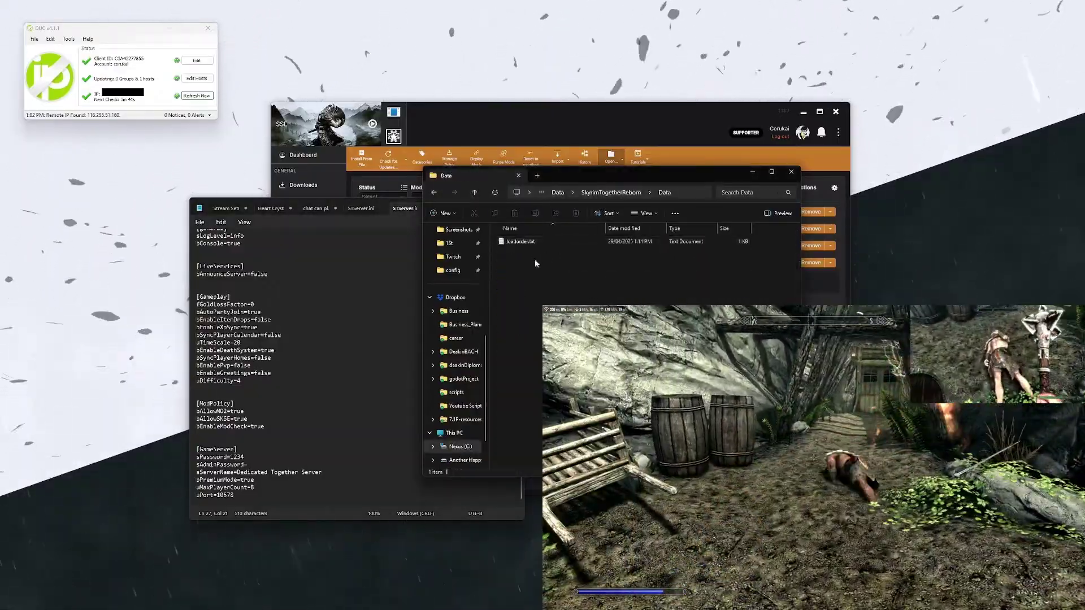
key(alt+Up)
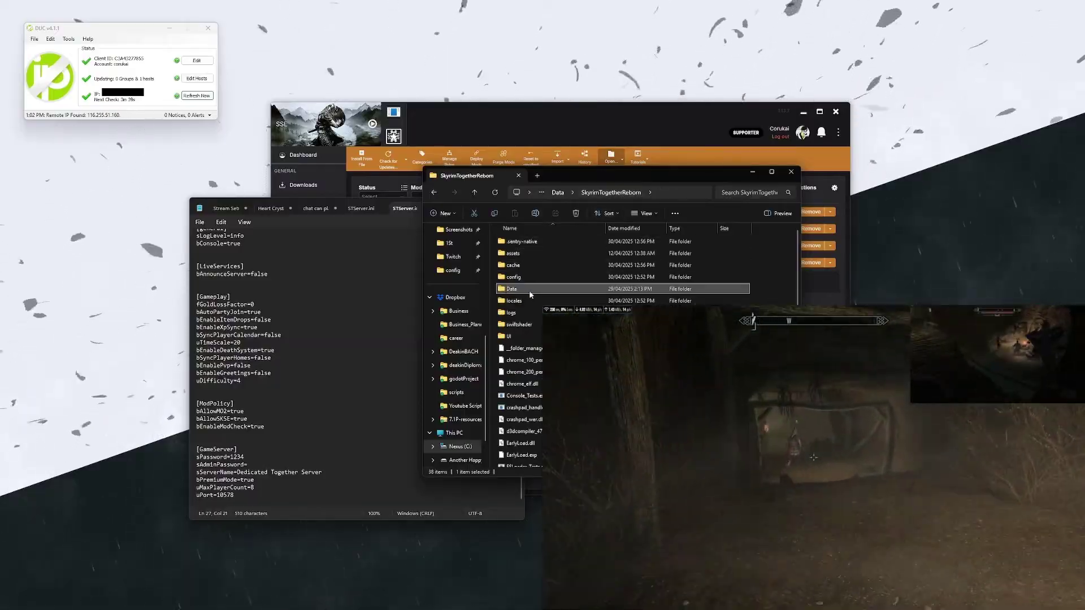
double_click(530, 292)
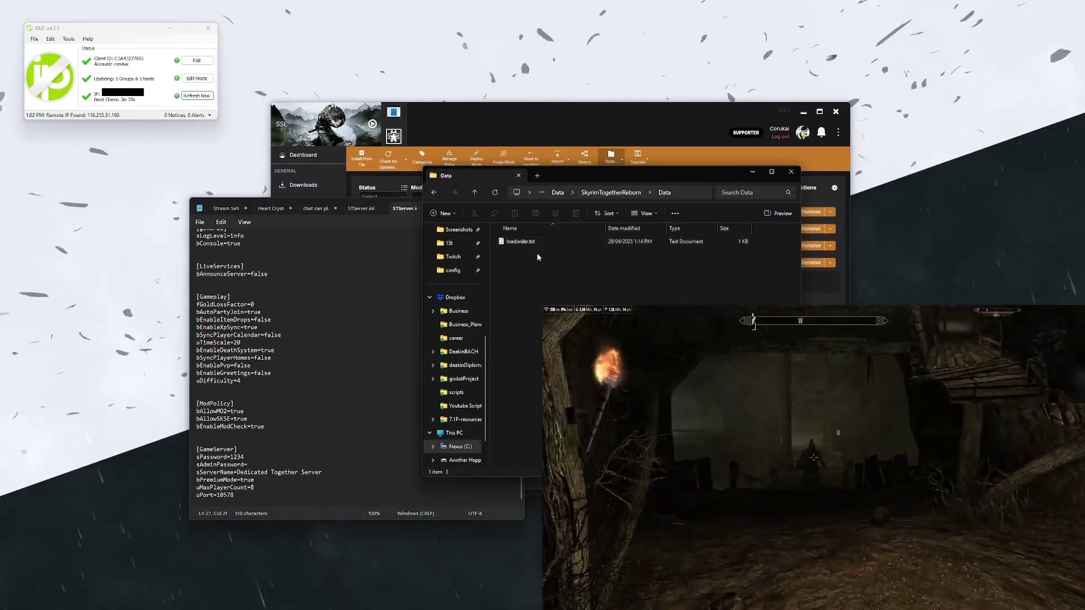
Step: Copy the game's loadorder.txt from its Application Data folder
click(505, 130)
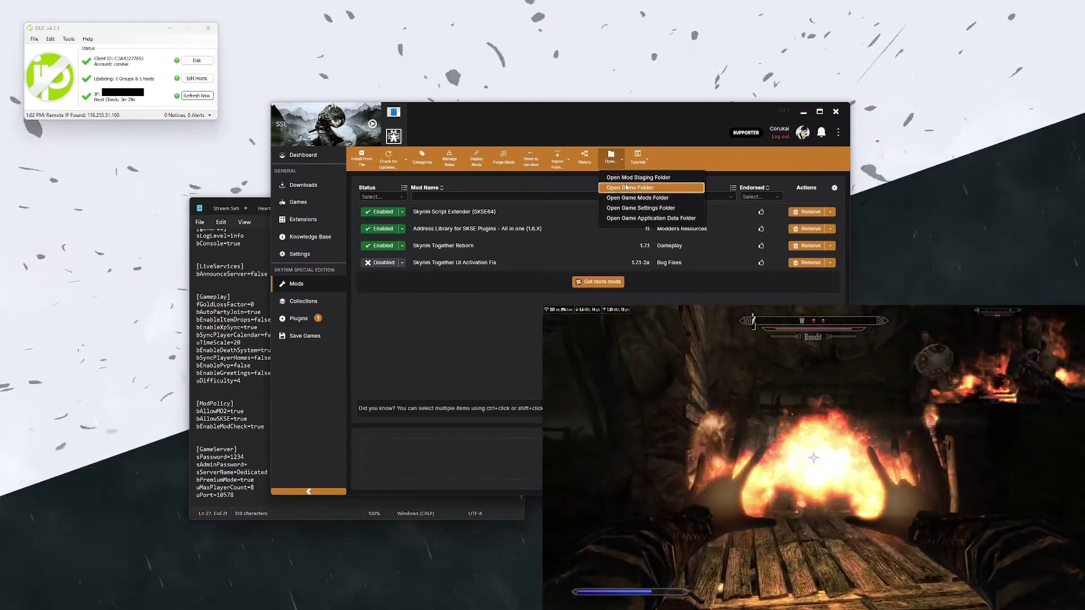
click(637, 219)
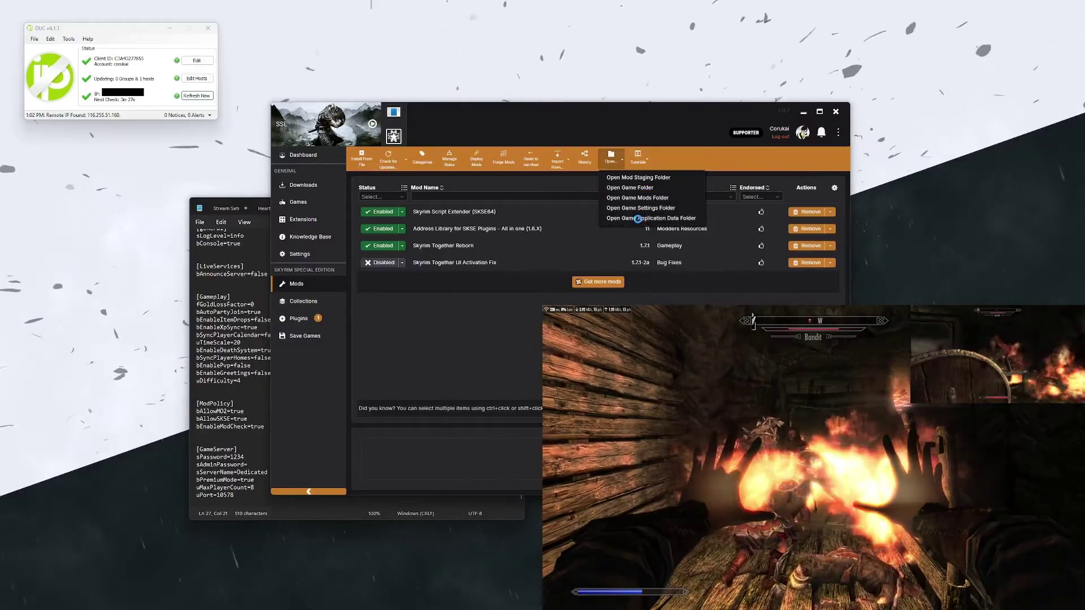
click(533, 254)
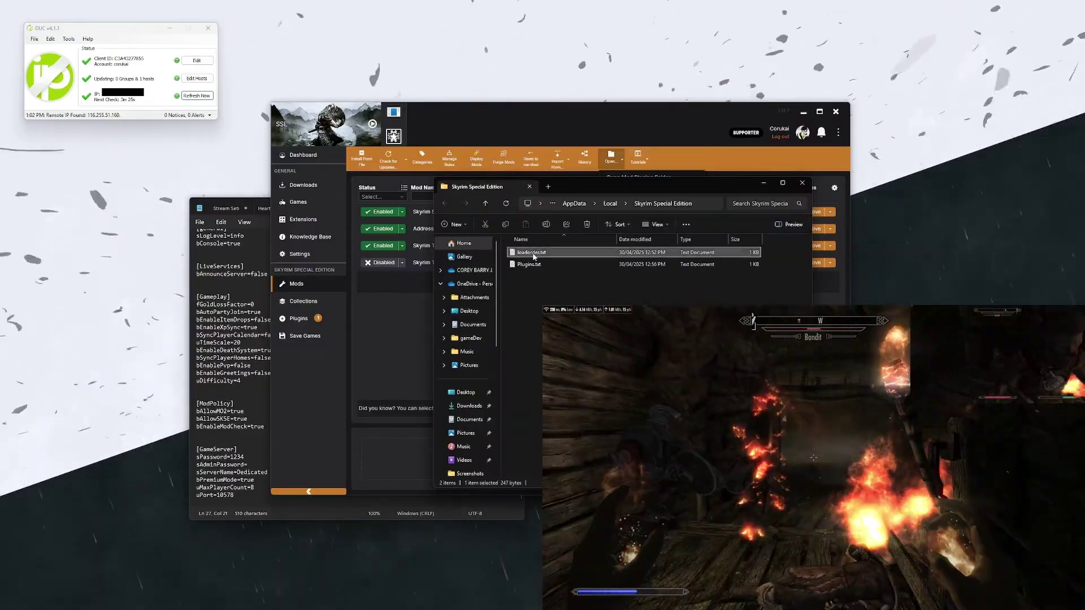
click(506, 226)
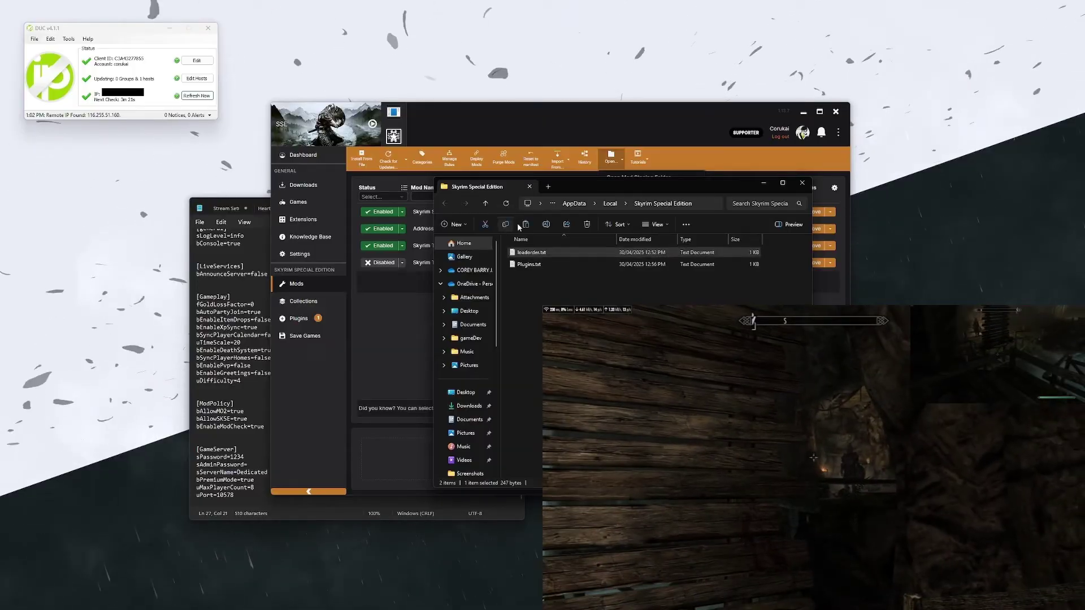
click(806, 113)
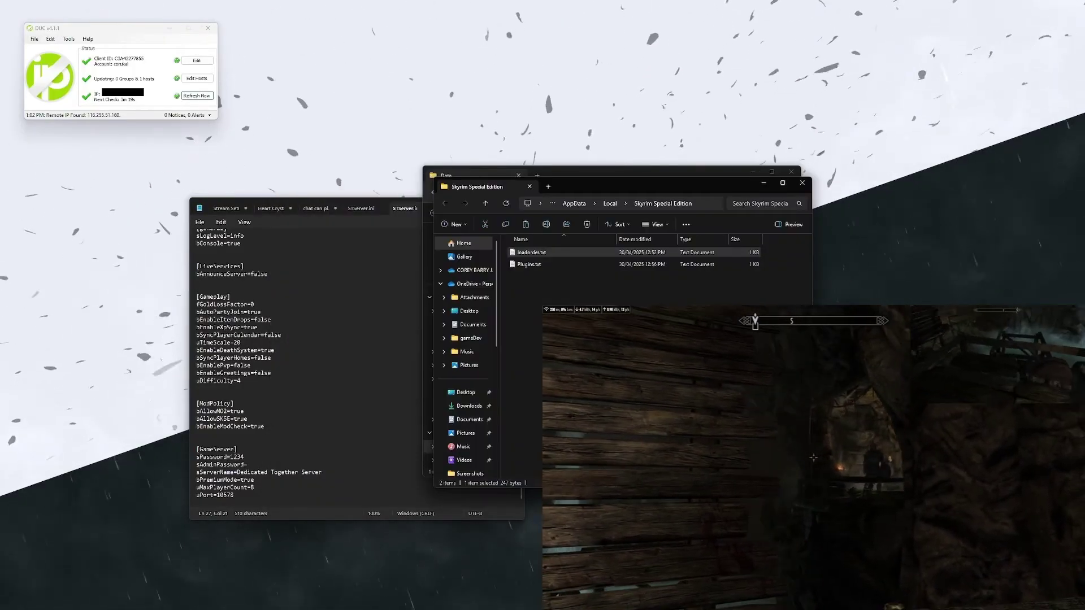
Step: Delete the server Data folder's old loadorder.txt and paste in the copied one
click(637, 174)
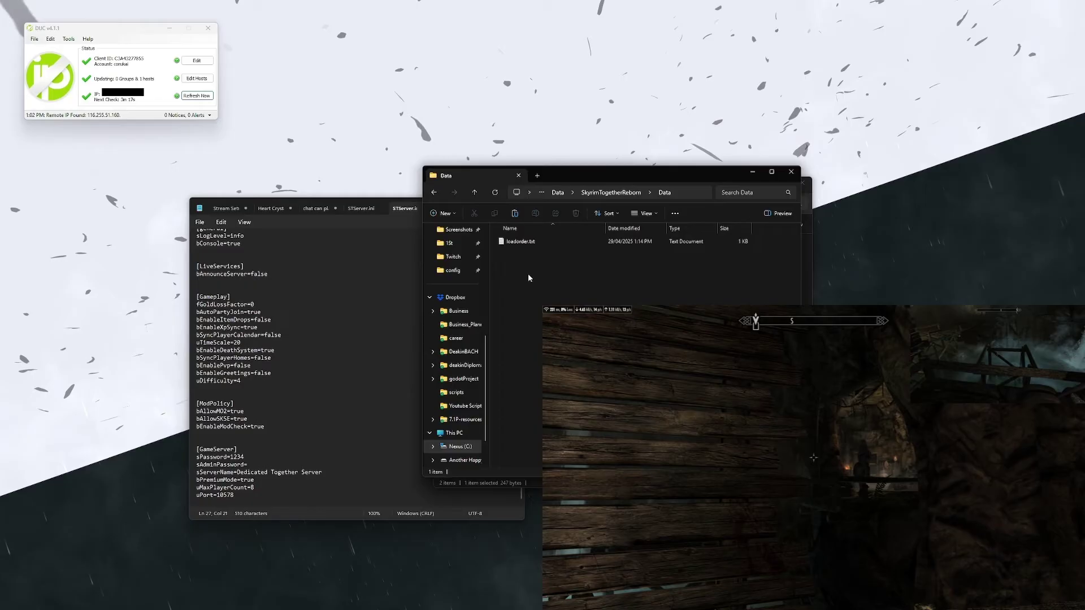
click(551, 242)
click(576, 214)
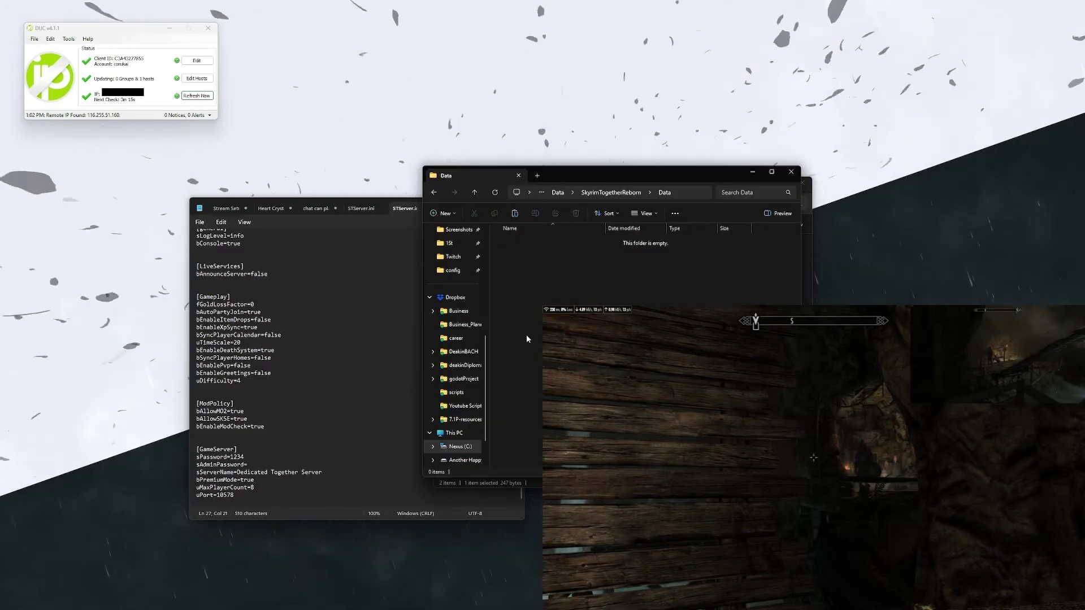
right_click(561, 260)
click(575, 274)
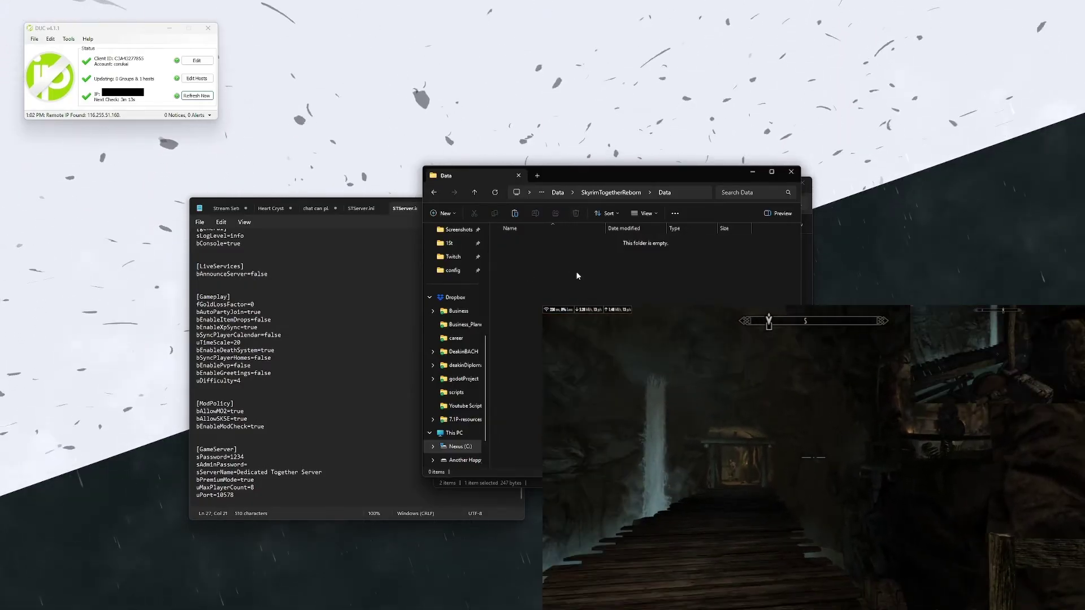